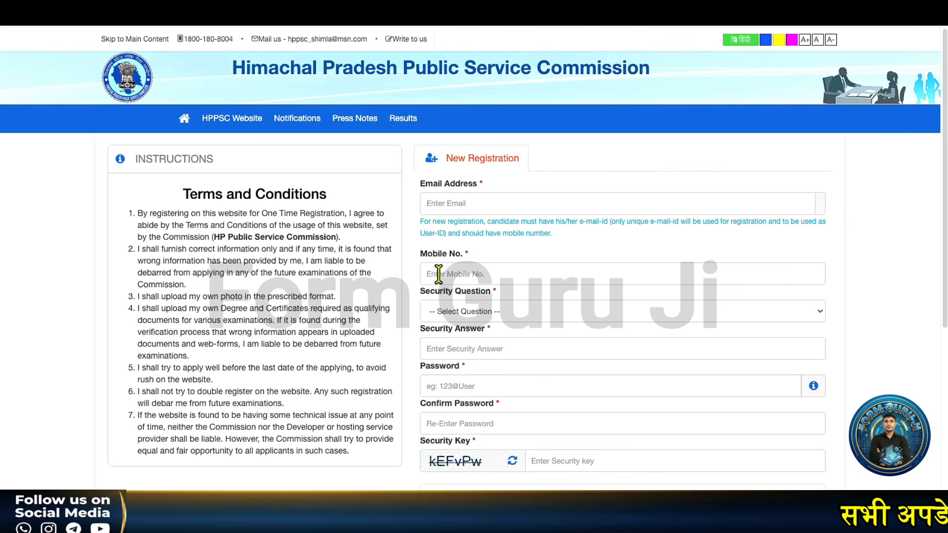
# - Choose 'Which was your first pet?' as the security question, accept the terms and register
pyautogui.click(443, 313)
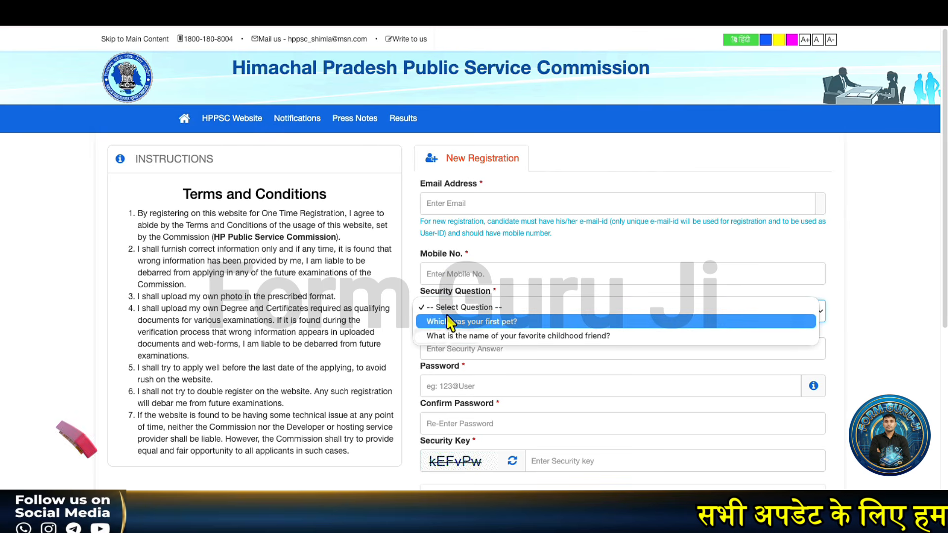
pyautogui.click(443, 322)
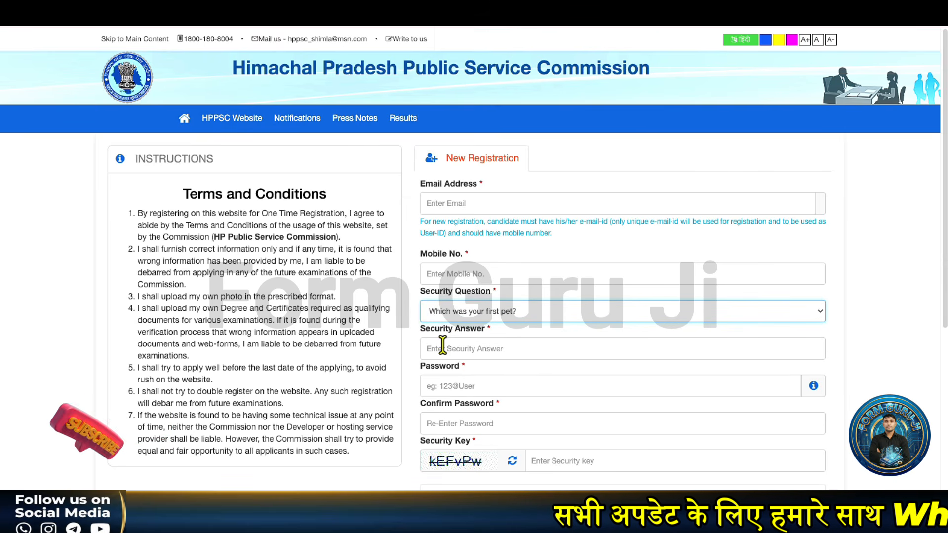
pyautogui.scroll(-2, 424, 376)
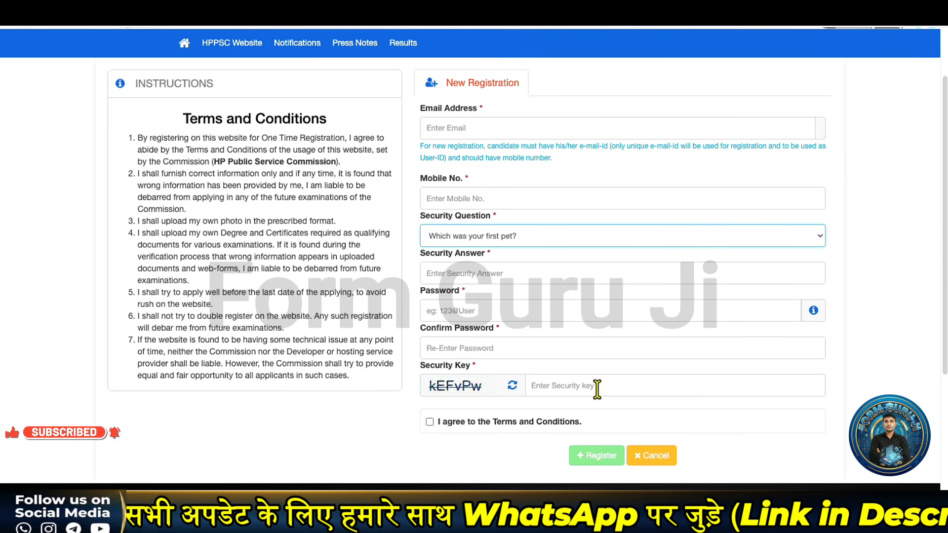
pyautogui.click(429, 421)
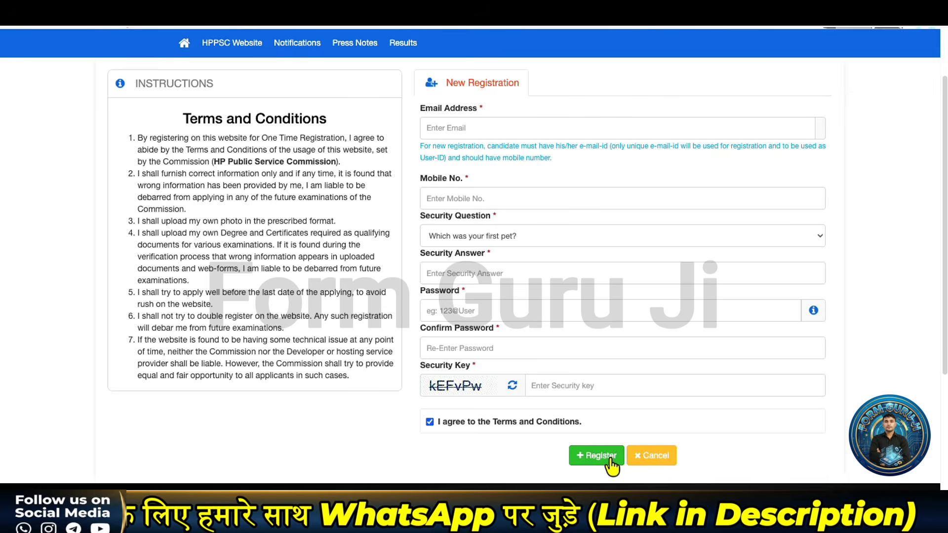
pyautogui.click(596, 467)
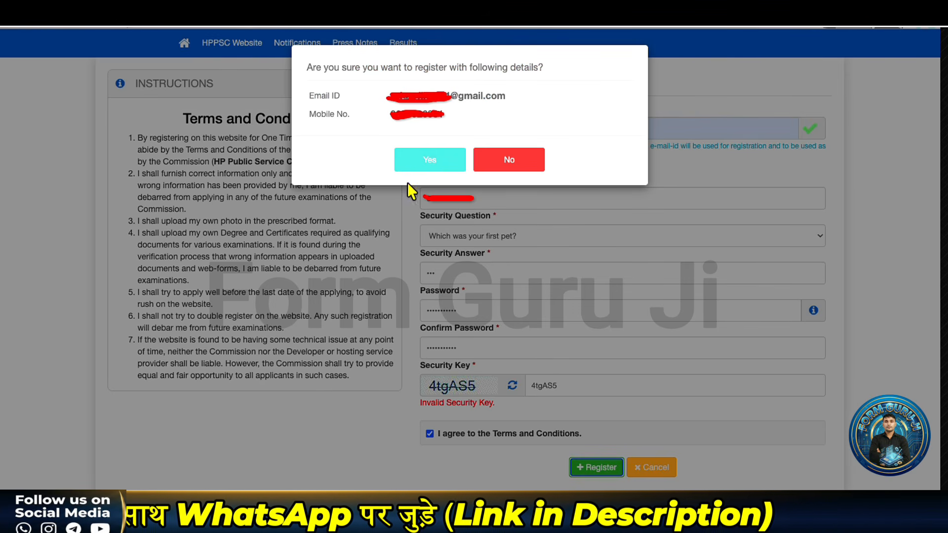
# - Confirm the registration details and enter the mobile OTP on the Account Activation page
pyautogui.click(450, 150)
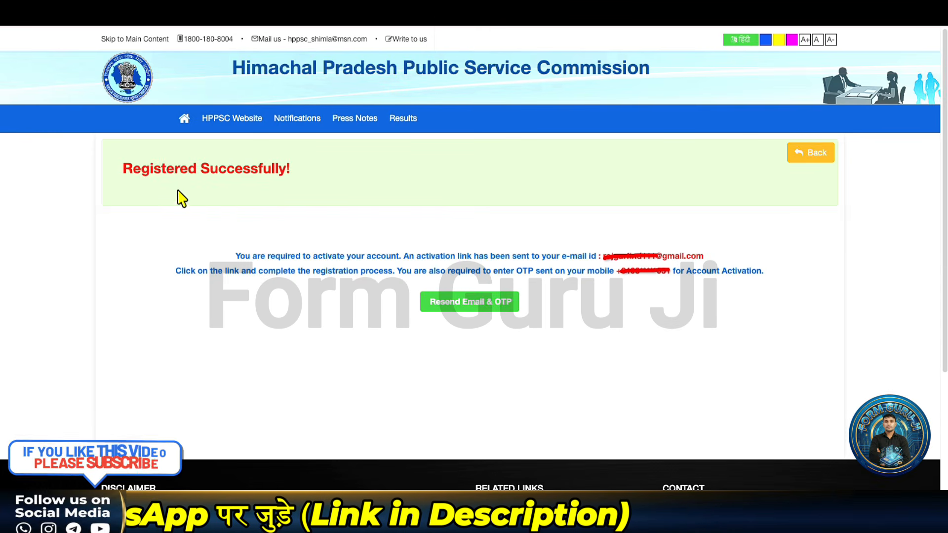
pyautogui.moveTo(171, 186); pyautogui.dragTo(340, 189)
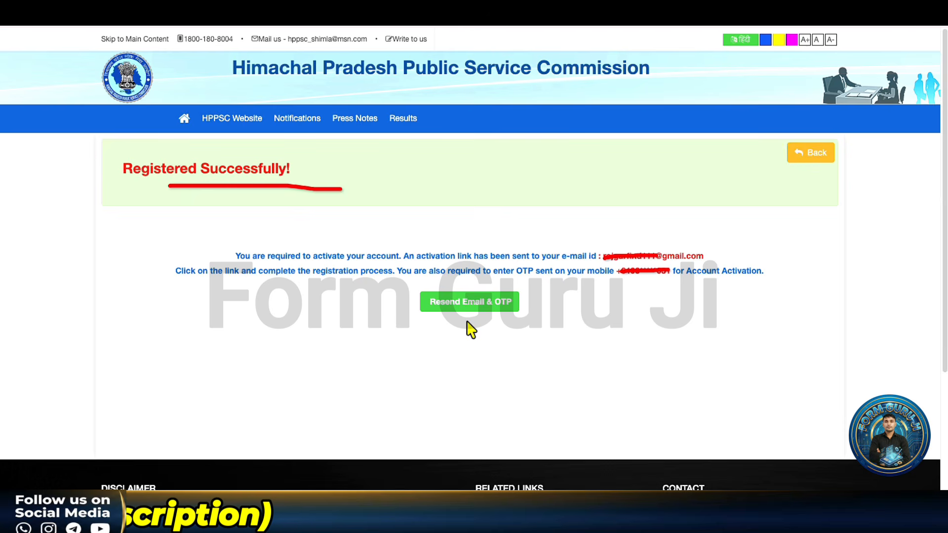
pyautogui.moveTo(467, 322); pyautogui.dragTo(515, 309)
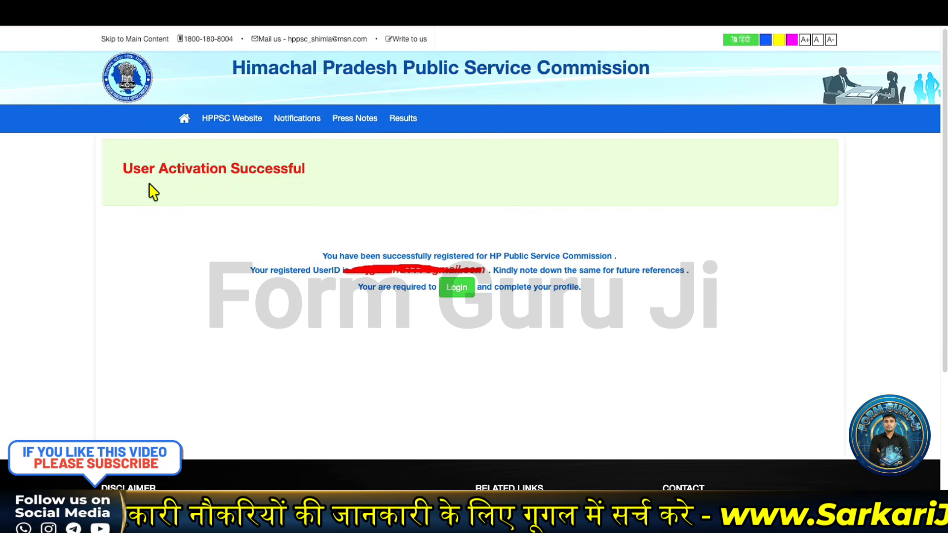
# - Submit the OTP and continue to the Registered Applicant Sign in page
pyautogui.moveTo(148, 183)
pyautogui.mouseDown()
pyautogui.moveTo(351, 176)
pyautogui.moveTo(242, 160)
pyautogui.mouseUp()
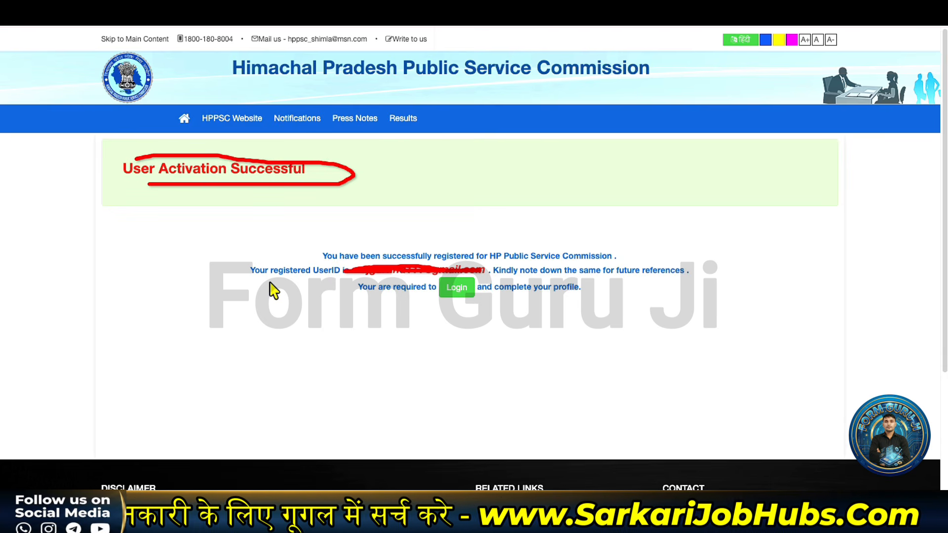
pyautogui.click(457, 290)
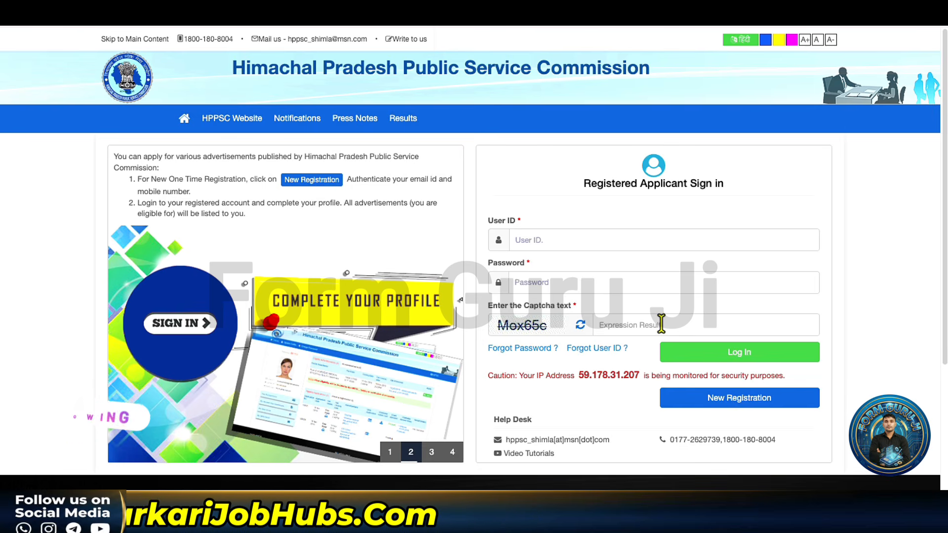
# - Log in with User ID, password and captcha to reach Personal Information
pyautogui.click(684, 353)
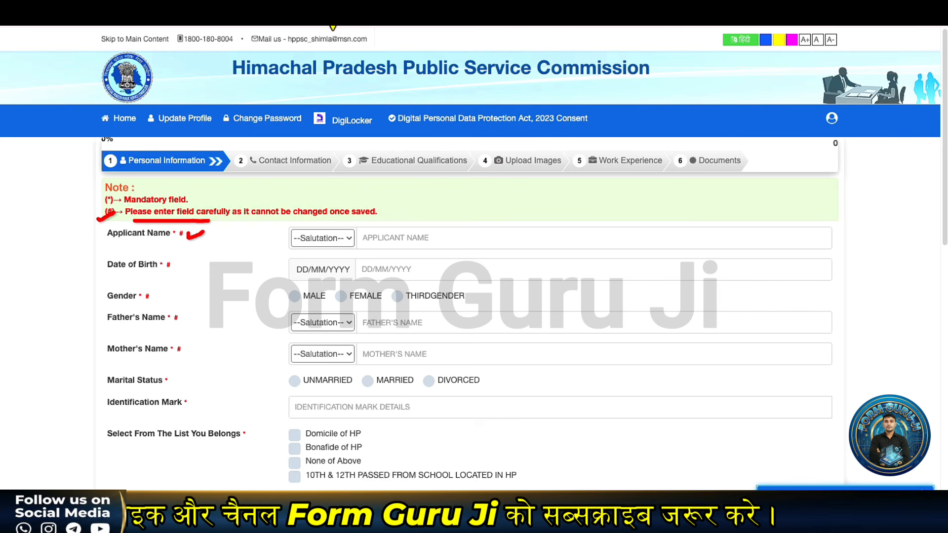
# - Set the applicant's salutation to Mr. and enter the applicant's name
pyautogui.click(316, 241)
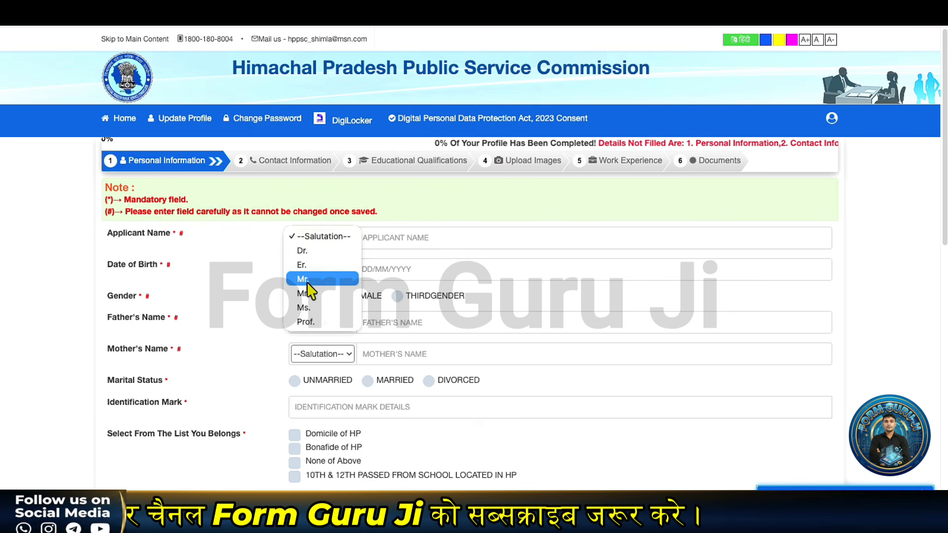
pyautogui.click(306, 280)
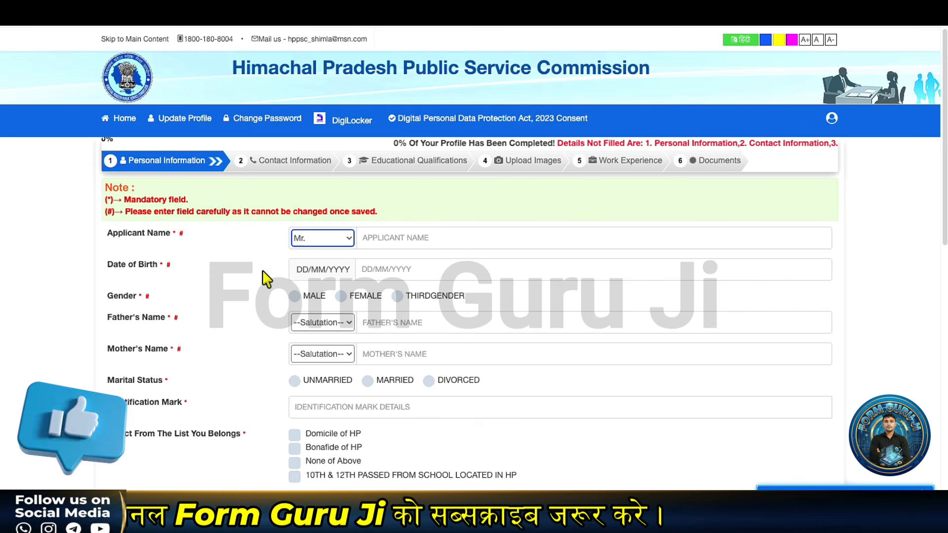
pyautogui.click(382, 238)
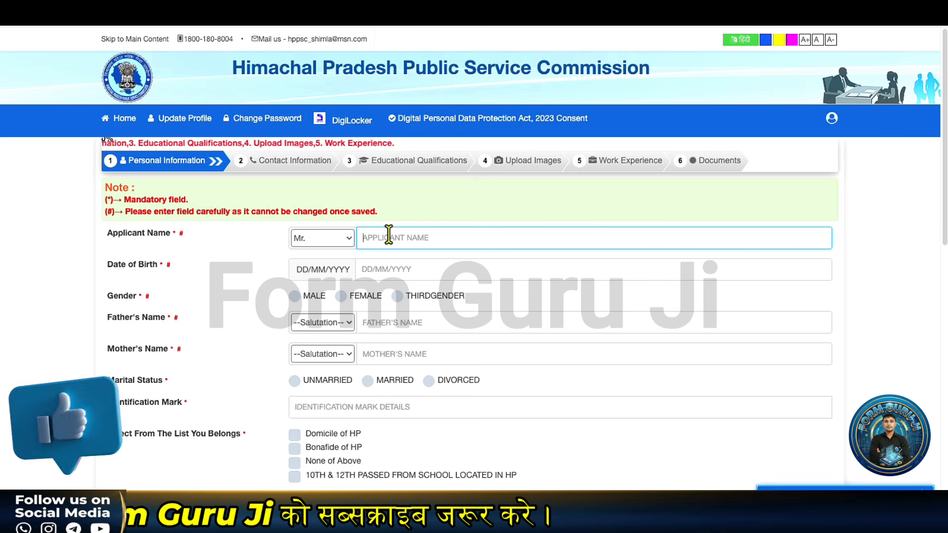
pyautogui.write('AMIT')
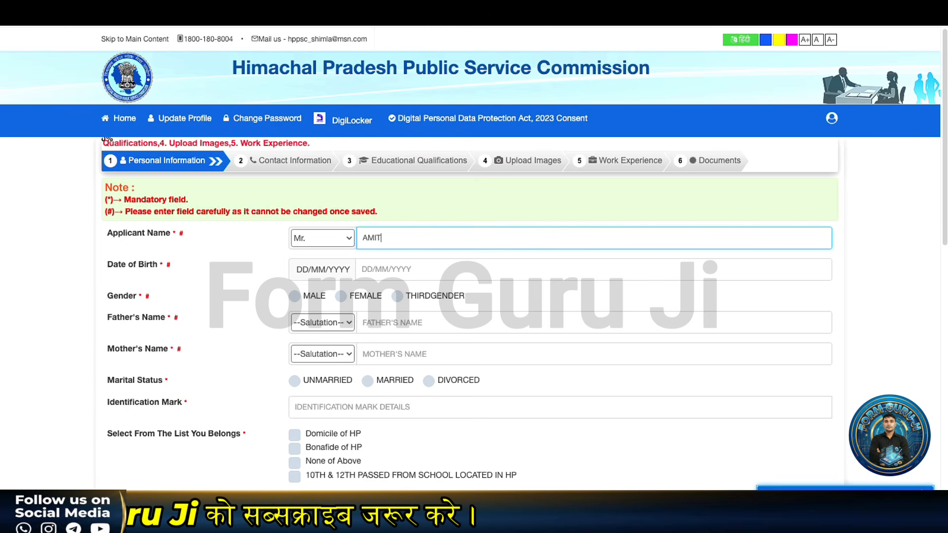
pyautogui.click(300, 270)
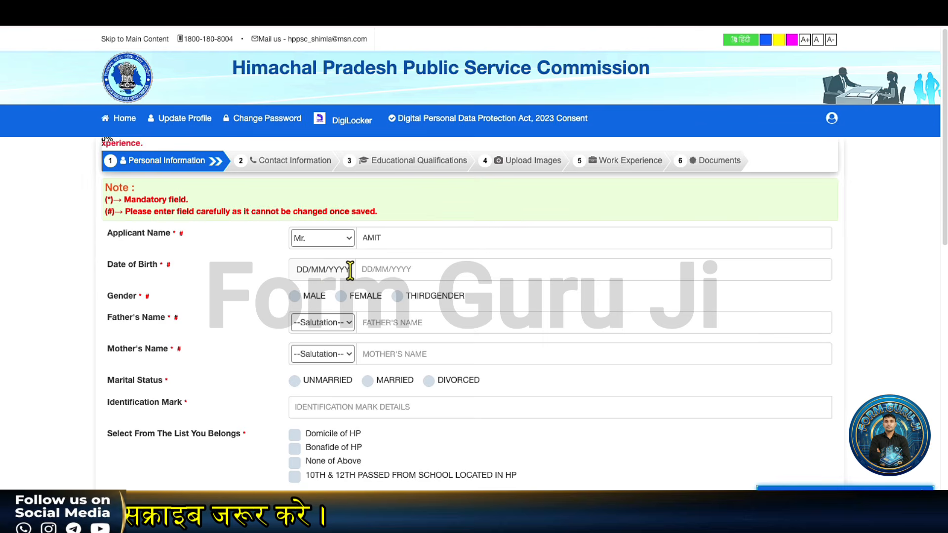
pyautogui.click(370, 270)
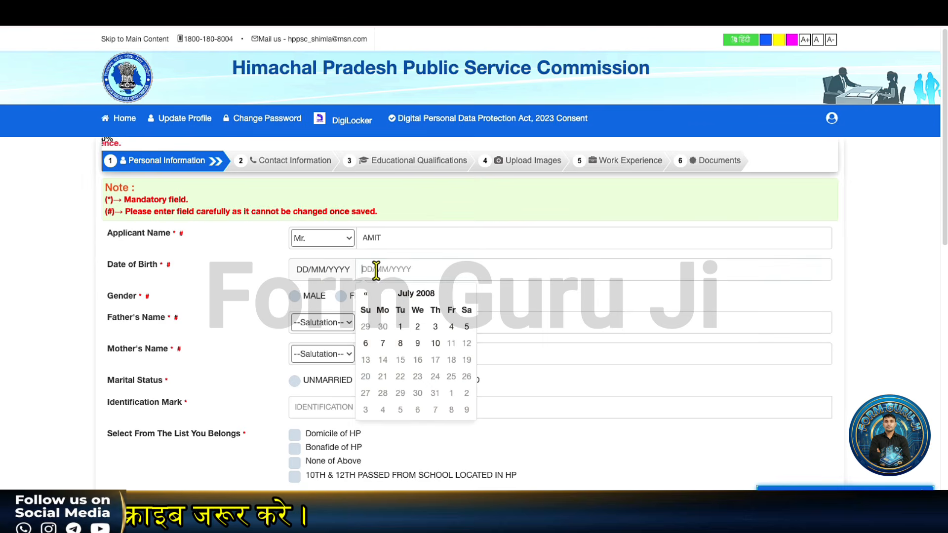
pyautogui.click(413, 294)
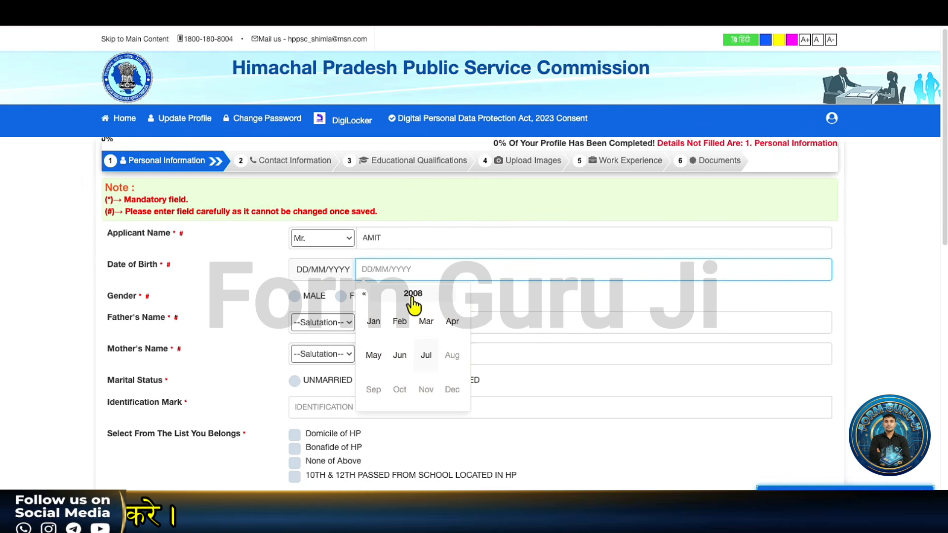
pyautogui.click(413, 294)
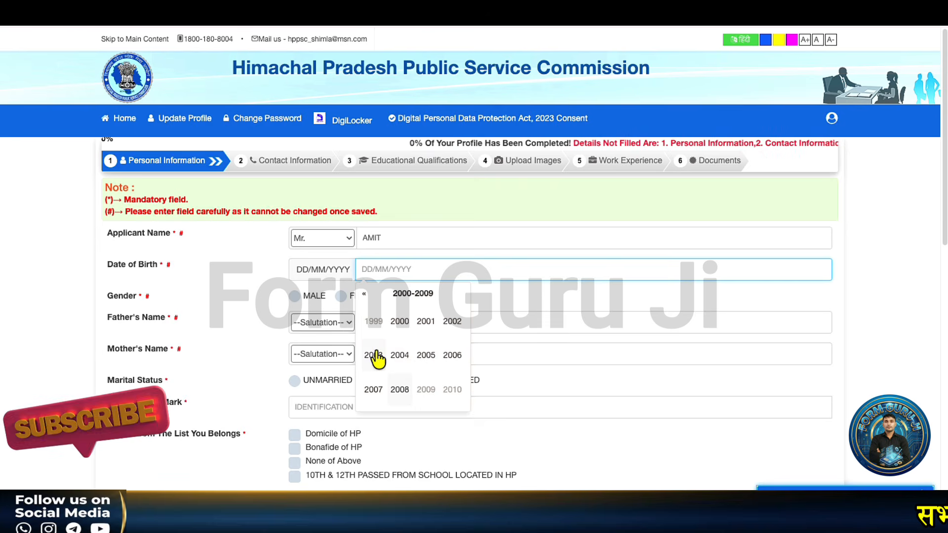
pyautogui.click(398, 357)
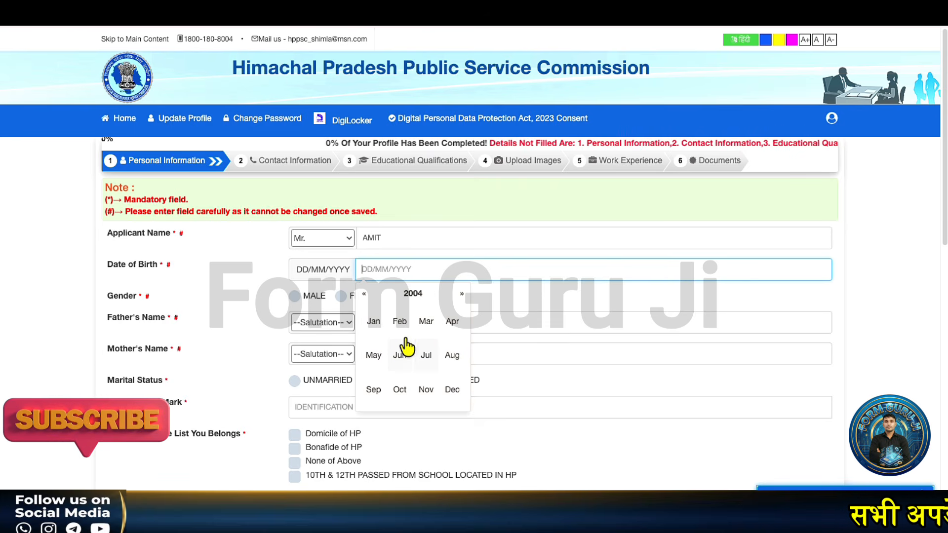
pyautogui.click(373, 321)
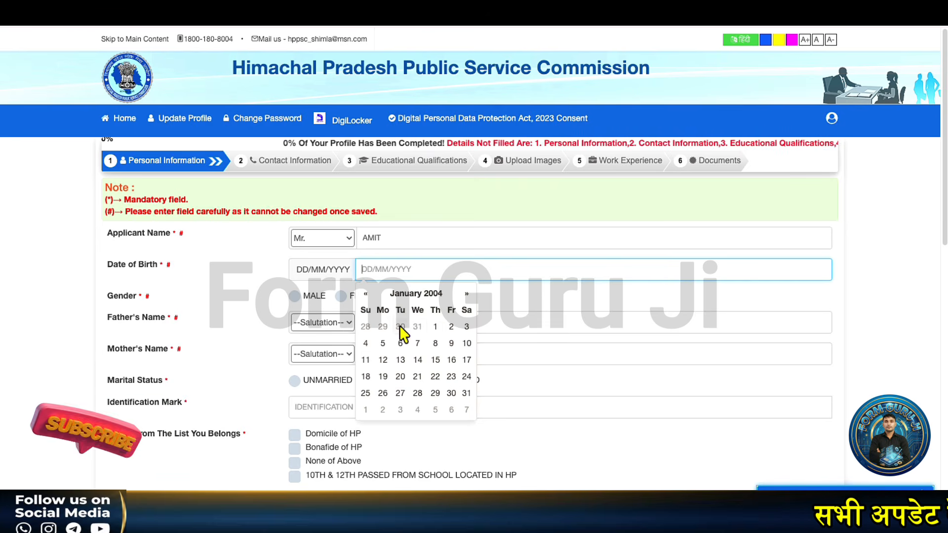
pyautogui.click(435, 326)
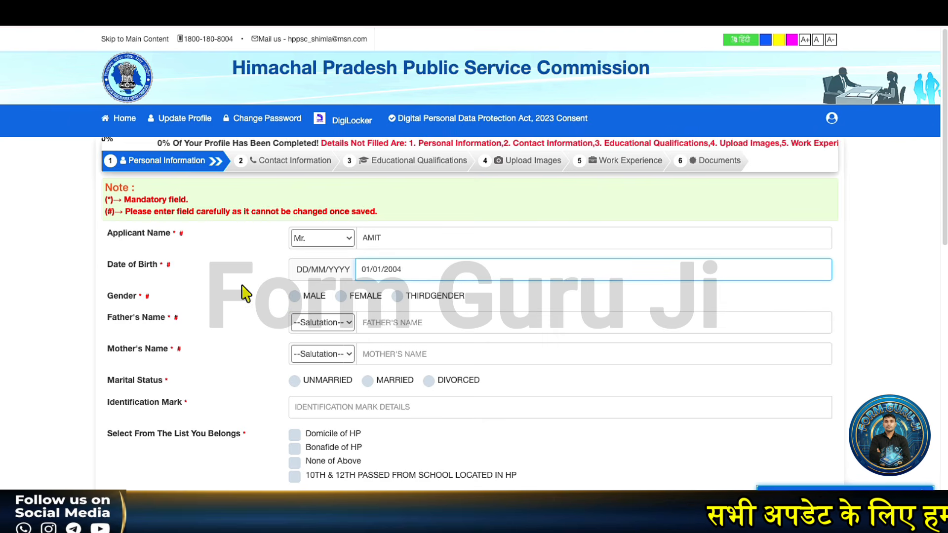
# - Mark gender as Male and enter the father's name with salutation Mr
pyautogui.click(297, 296)
pyautogui.click(322, 323)
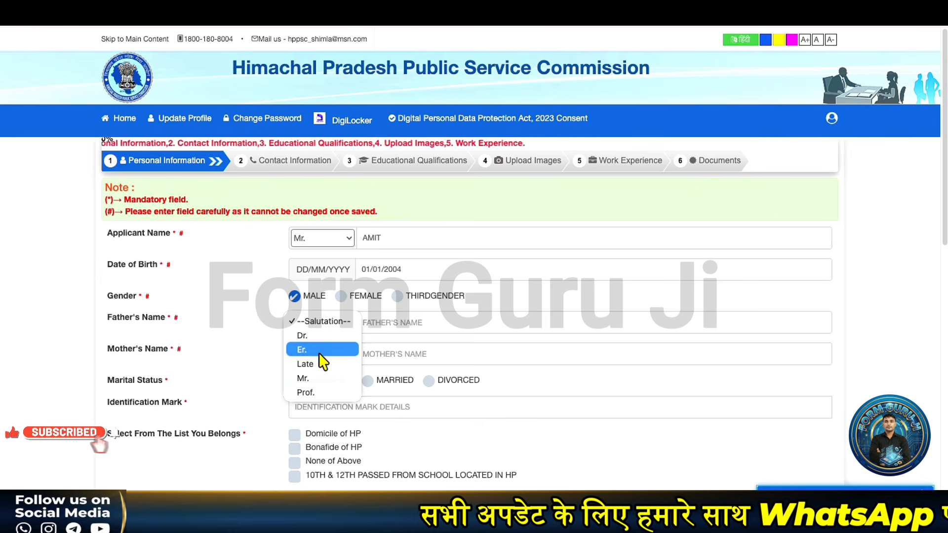
pyautogui.click(316, 378)
pyautogui.click(391, 324)
pyautogui.write('SA')
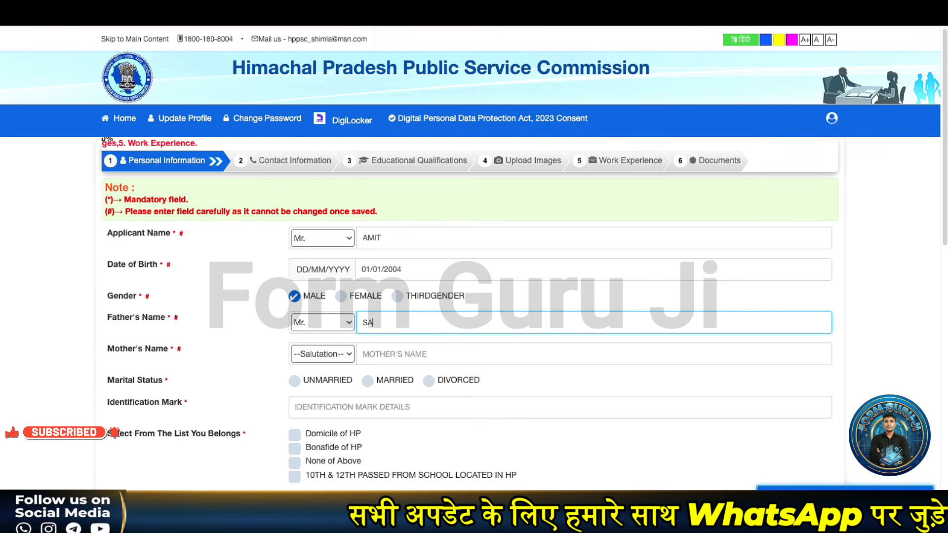
pyautogui.write('NDEEP')
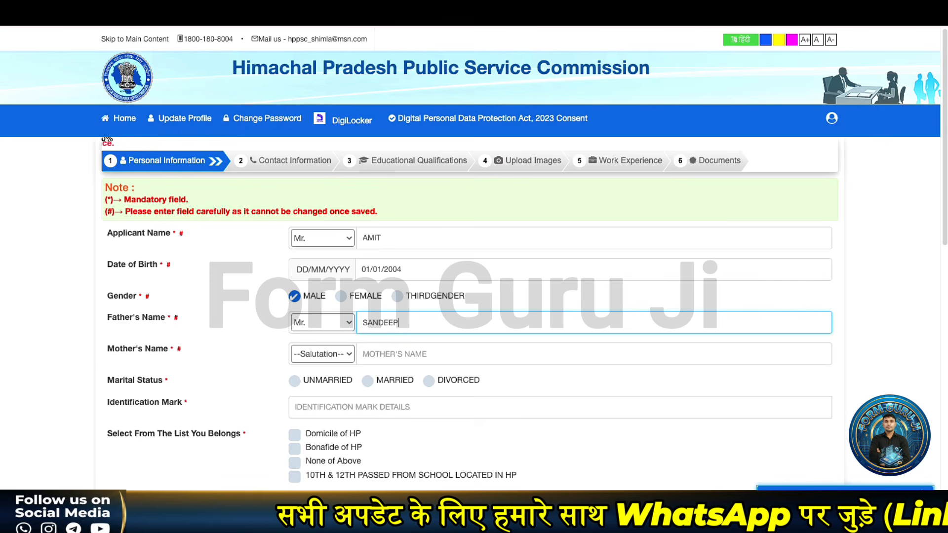
# - Enter the mother's name with salutation Ms. and set marital status to Unmarried
pyautogui.click(332, 356)
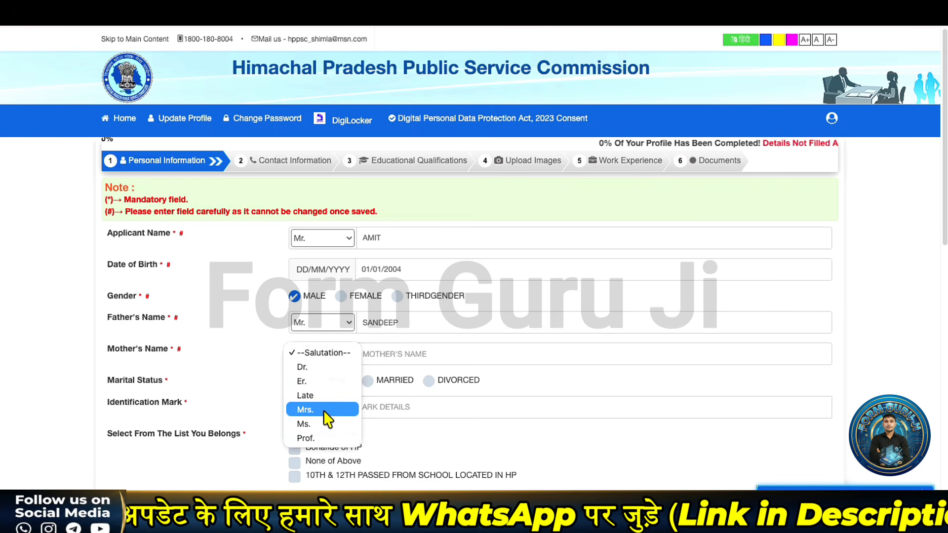
pyautogui.click(323, 424)
pyautogui.click(385, 353)
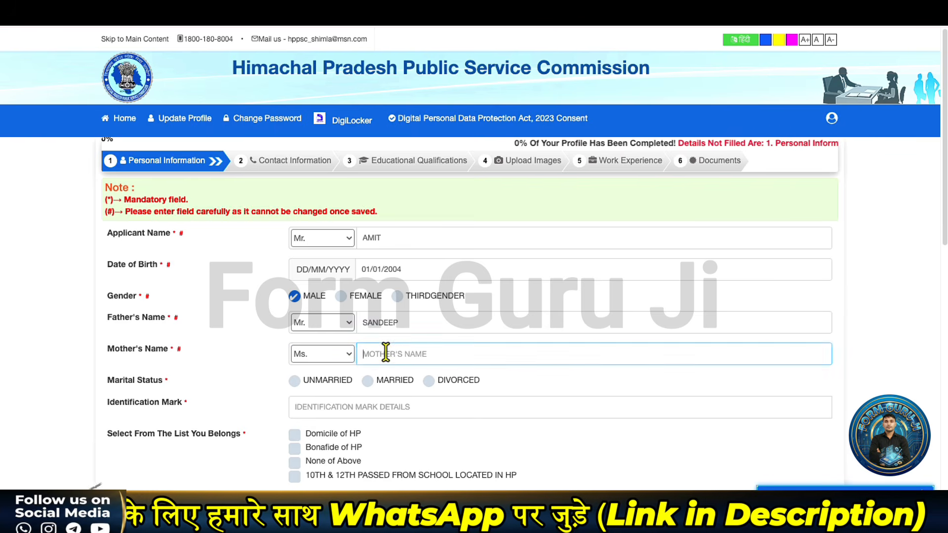
pyautogui.write('REKHA')
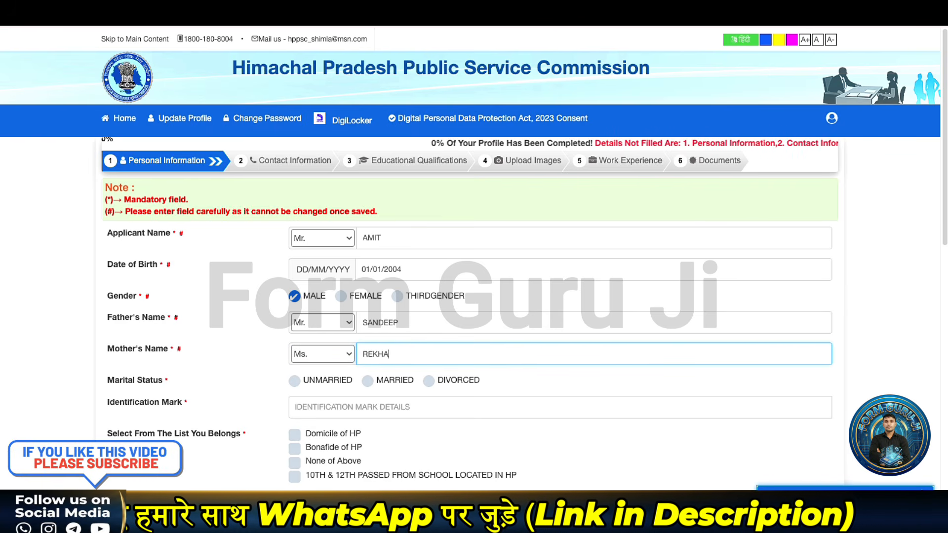
pyautogui.click(295, 381)
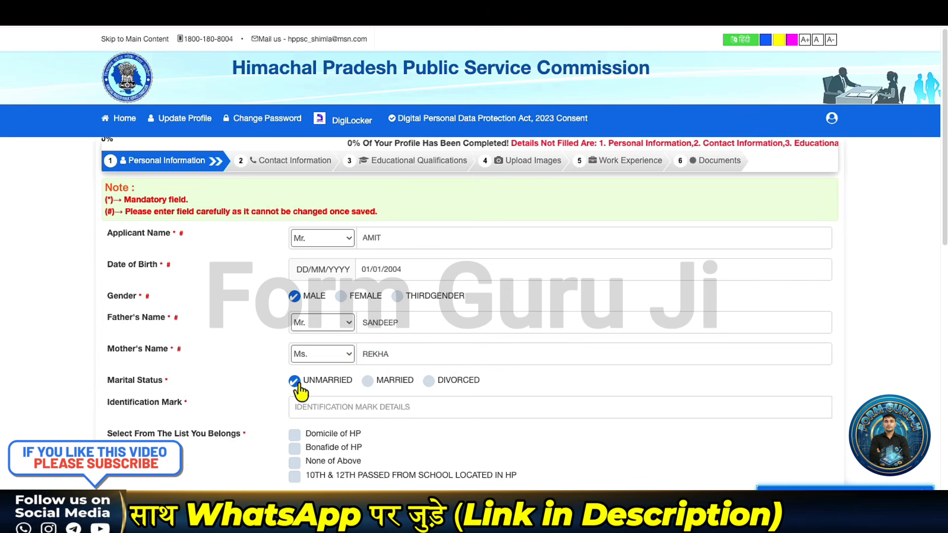
# - Enter NO MARKS as the identification mark
pyautogui.scroll(-1, 294, 409)
pyautogui.scroll(-1, 295, 410)
pyautogui.click(321, 387)
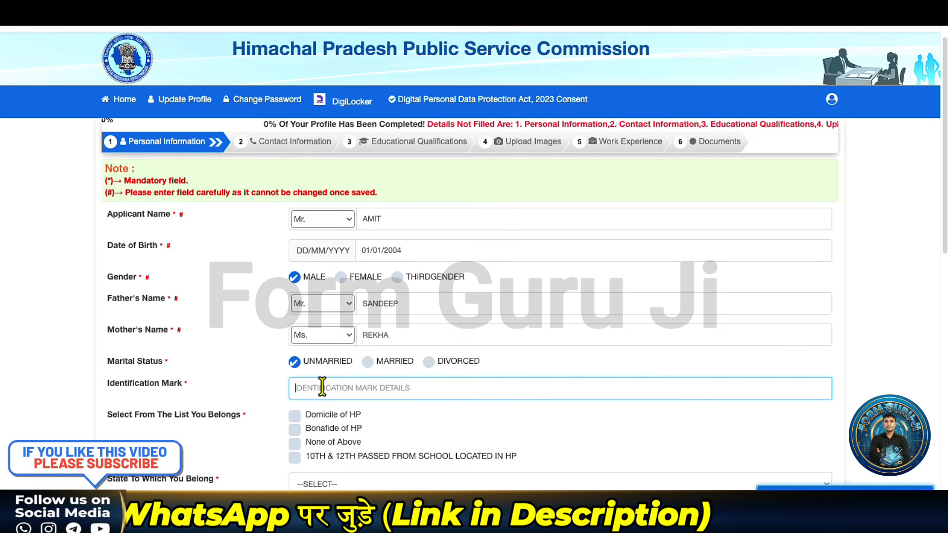
pyautogui.write('NO M')
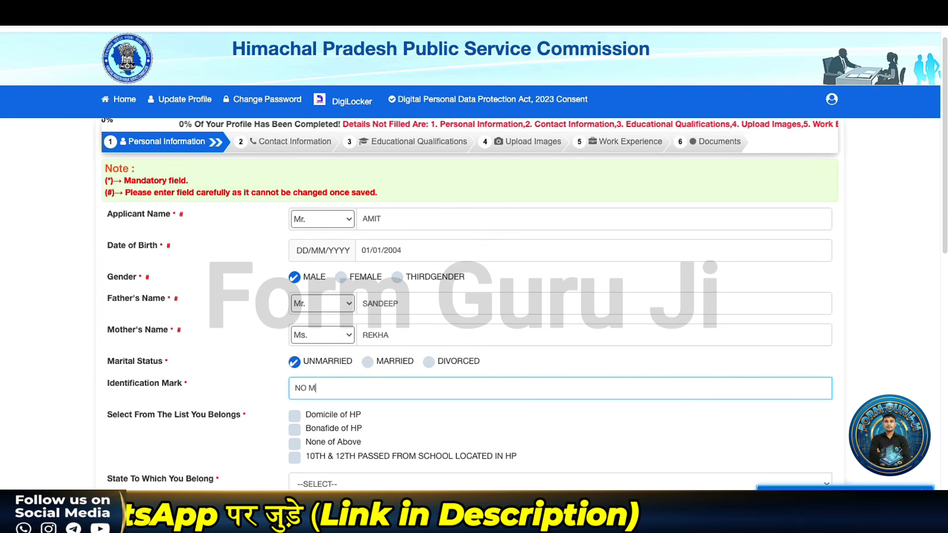
pyautogui.write('ARKS')
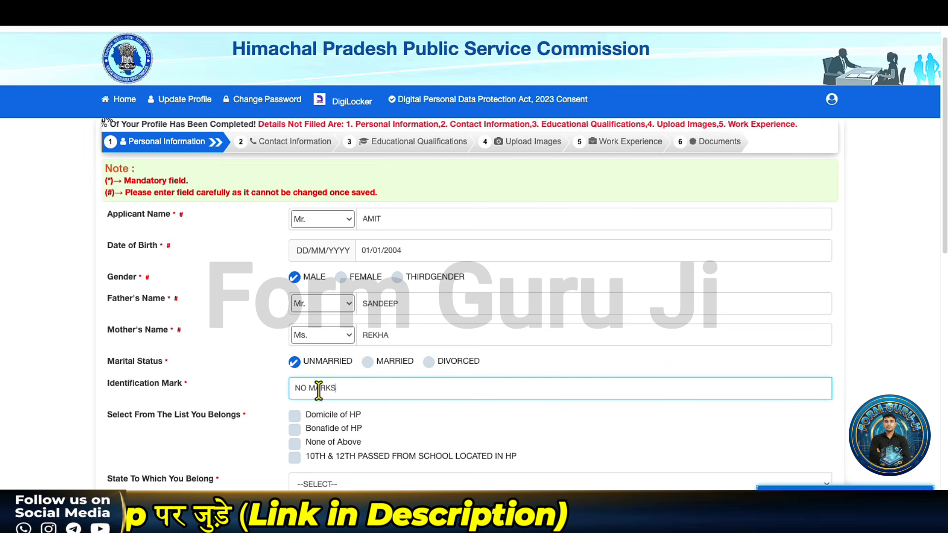
pyautogui.scroll(-2, 255, 398)
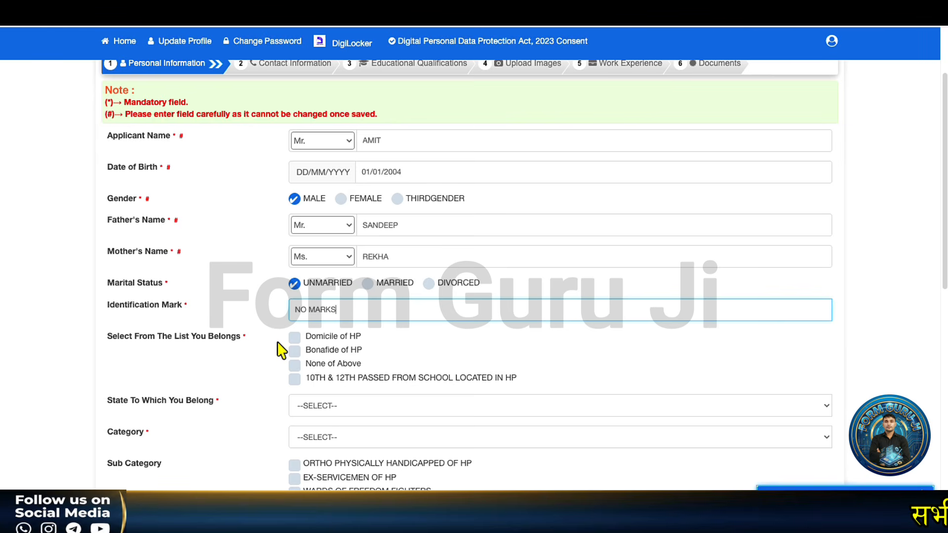
# - Tick Domicile of HP, Bonafide of HP, 10TH & 12TH PASSED, and choose state HIMACHAL PRADESH
pyautogui.click(294, 339)
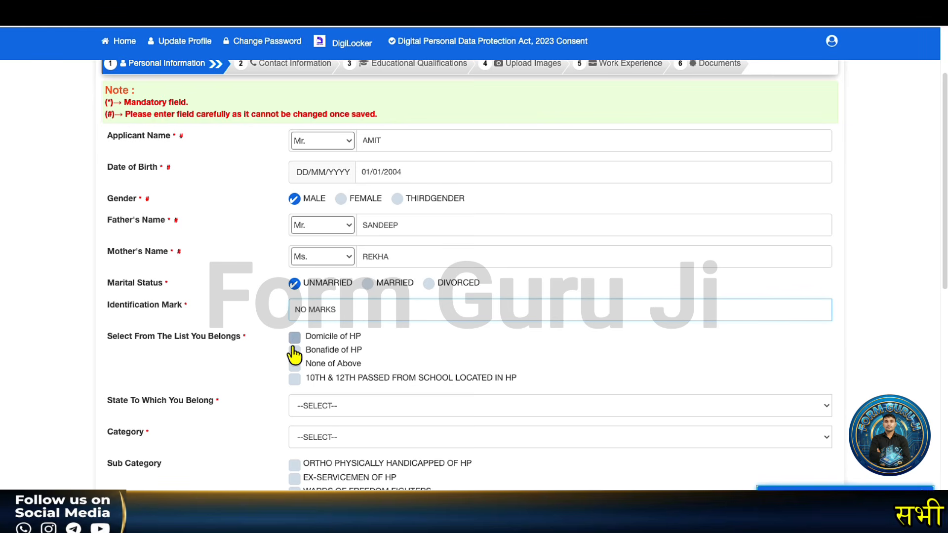
pyautogui.click(295, 380)
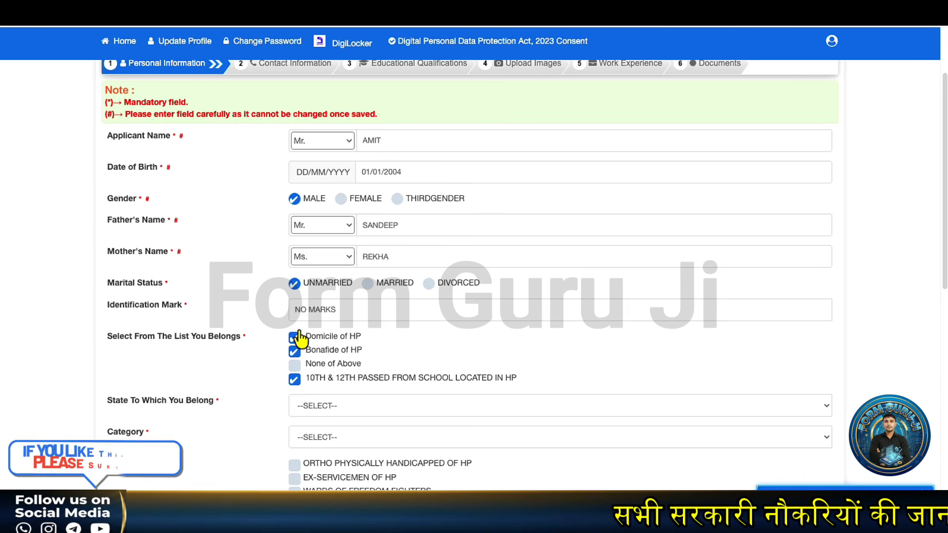
pyautogui.click(295, 365)
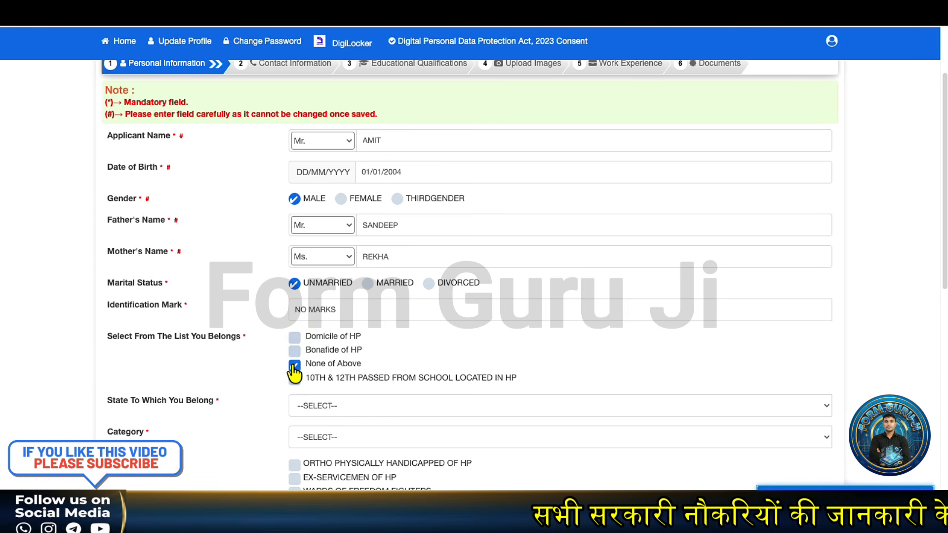
pyautogui.click(321, 406)
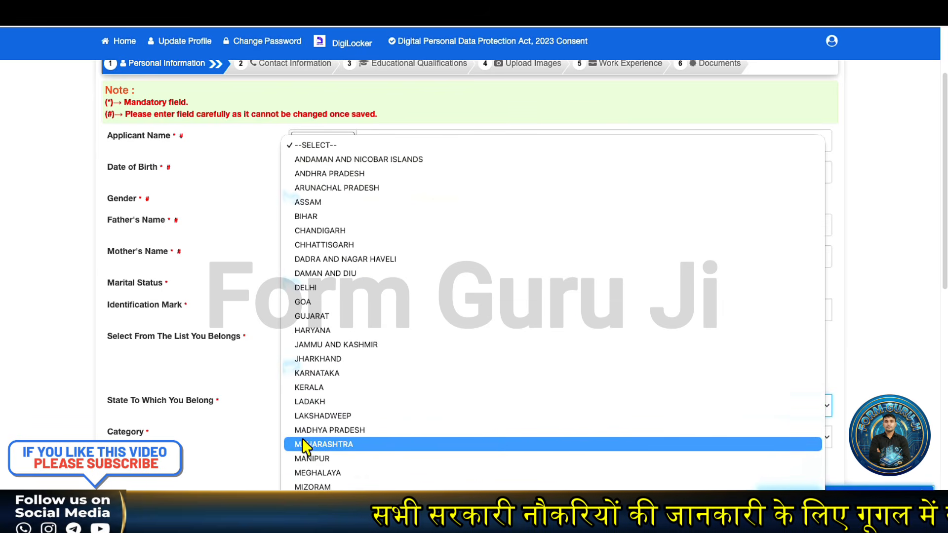
pyautogui.click(208, 367)
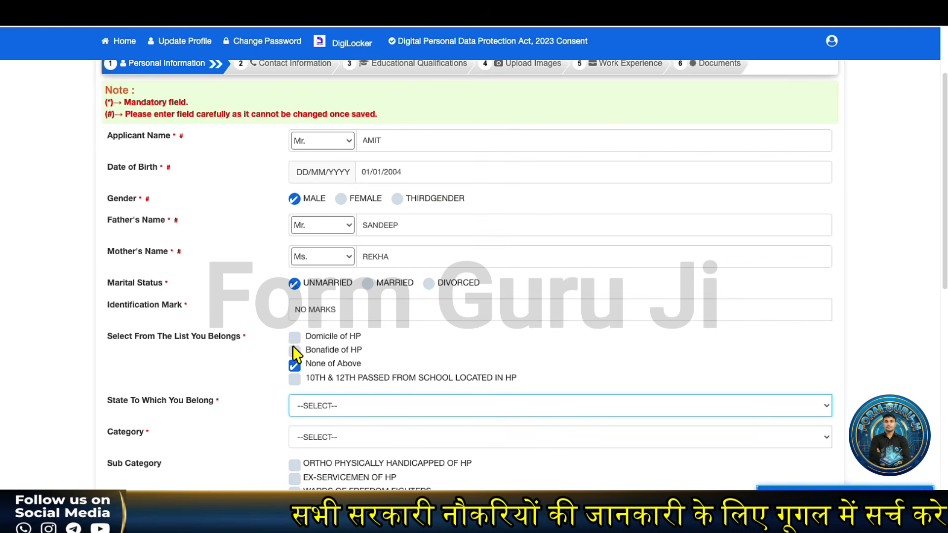
pyautogui.click(295, 339)
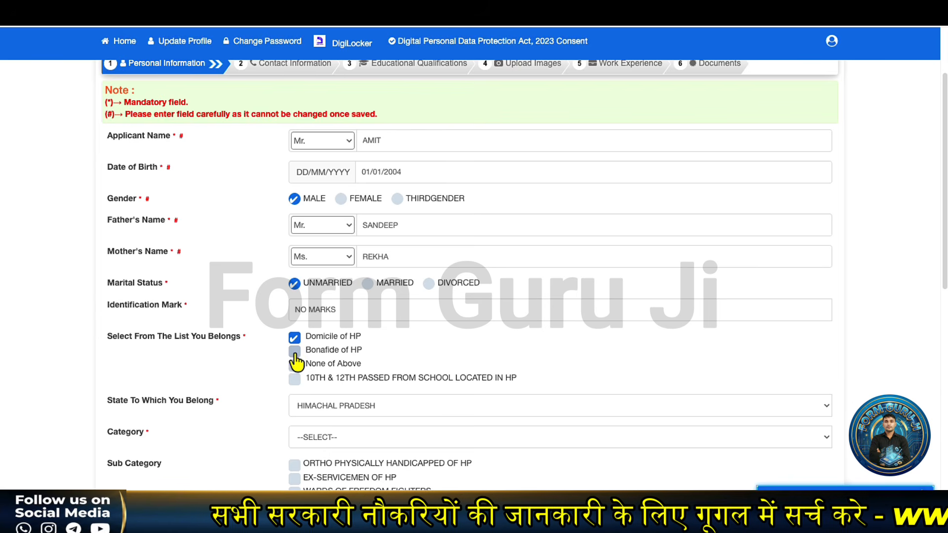
pyautogui.click(294, 351)
pyautogui.click(294, 379)
pyautogui.click(306, 404)
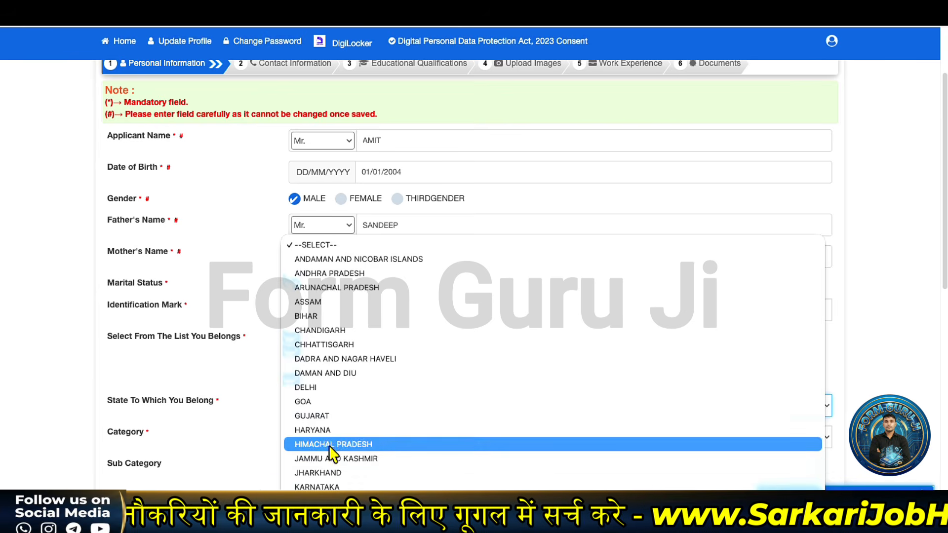
pyautogui.click(328, 444)
pyautogui.scroll(-1, 267, 440)
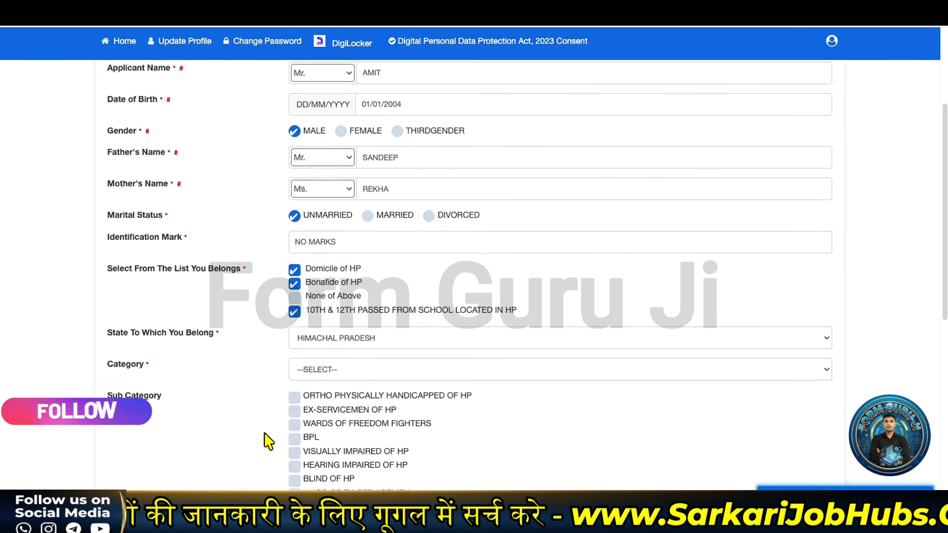
# - Set the category to SCHEDULED CASTE OF HP
pyautogui.scroll(-1, 268, 440)
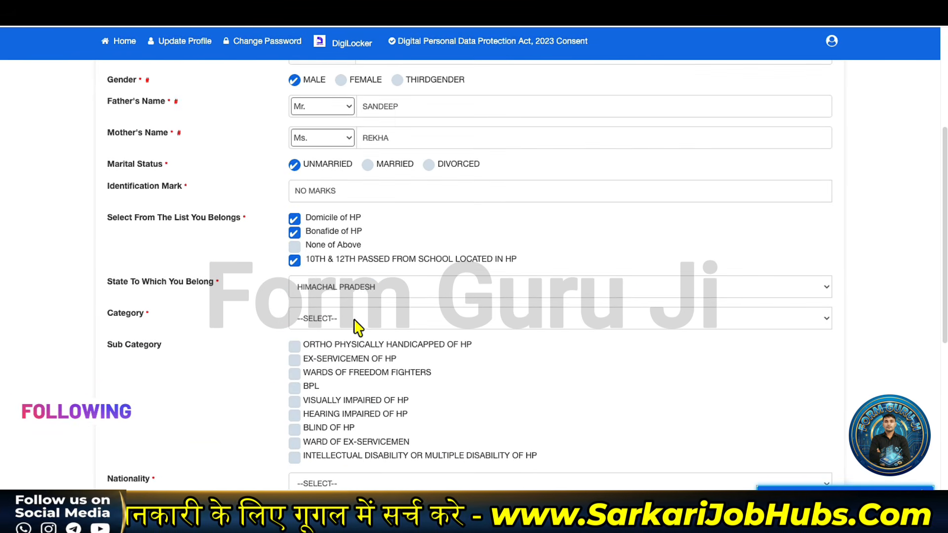
pyautogui.click(355, 321)
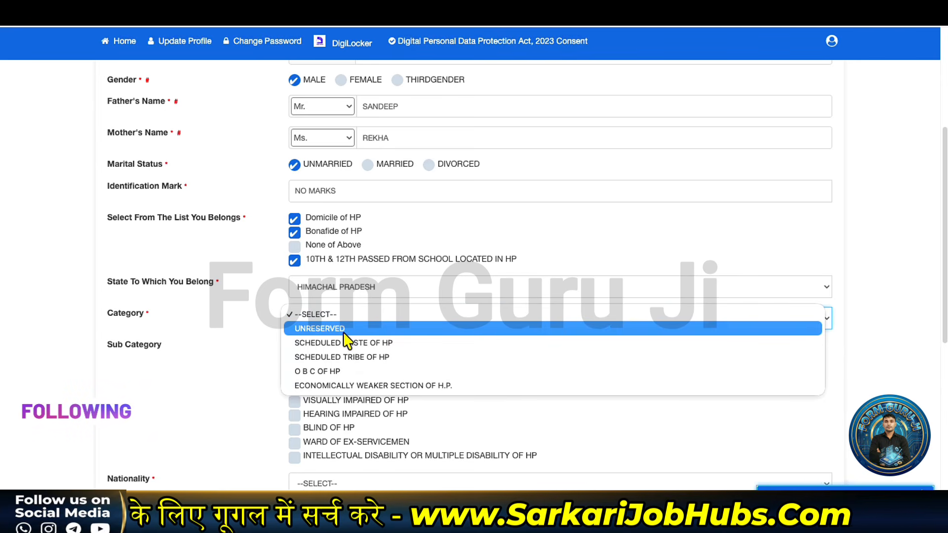
pyautogui.click(342, 340)
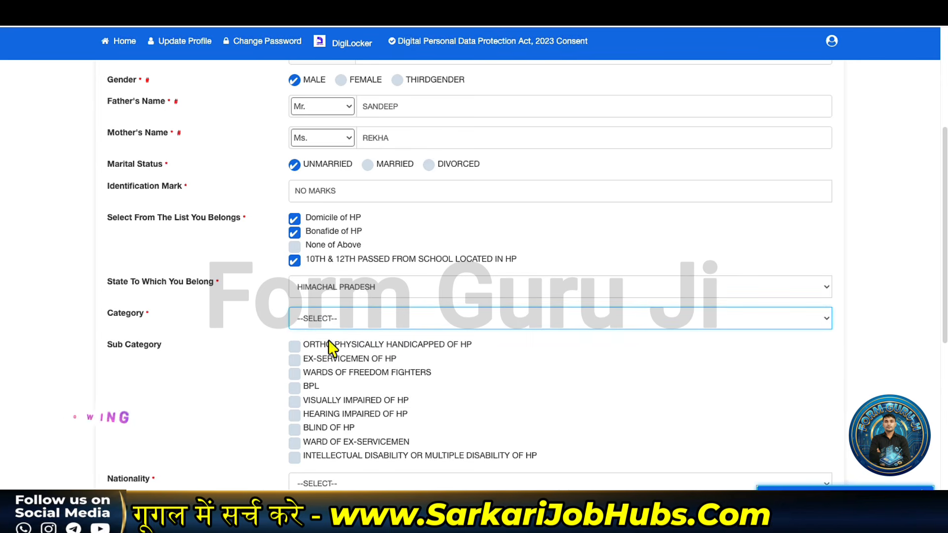
pyautogui.scroll(-6, 323, 360)
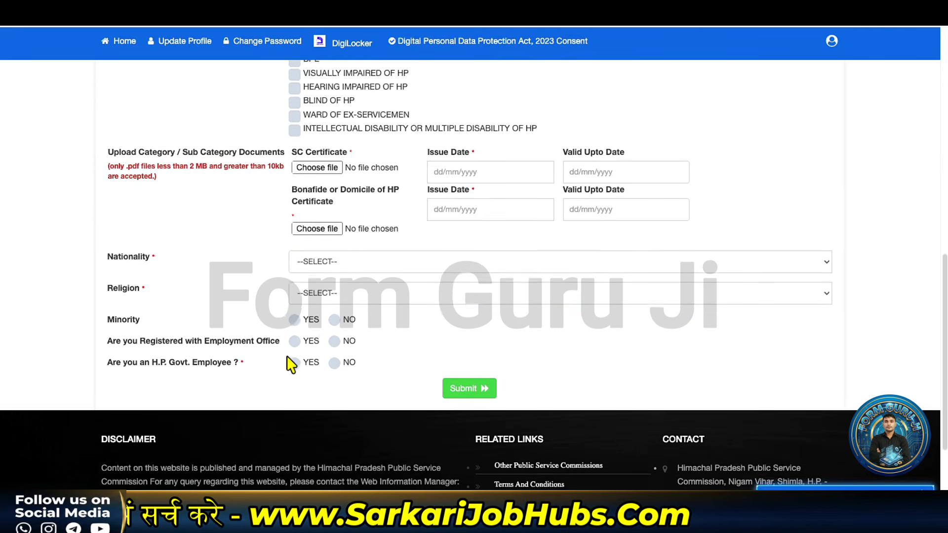
pyautogui.scroll(3, 291, 364)
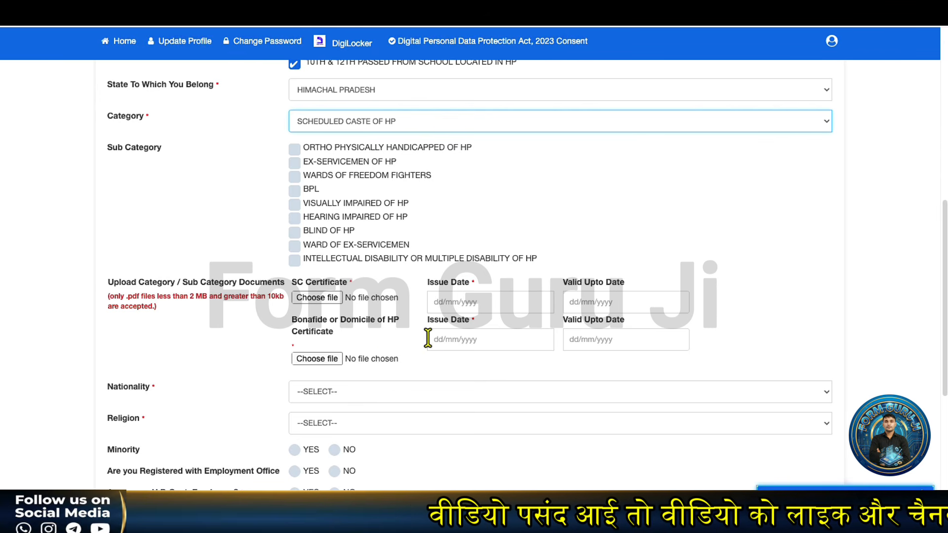
# - Change the category to UNRESERVED, removing the SC certificate upload fields
pyautogui.scroll(1, 358, 351)
pyautogui.scroll(1, 348, 163)
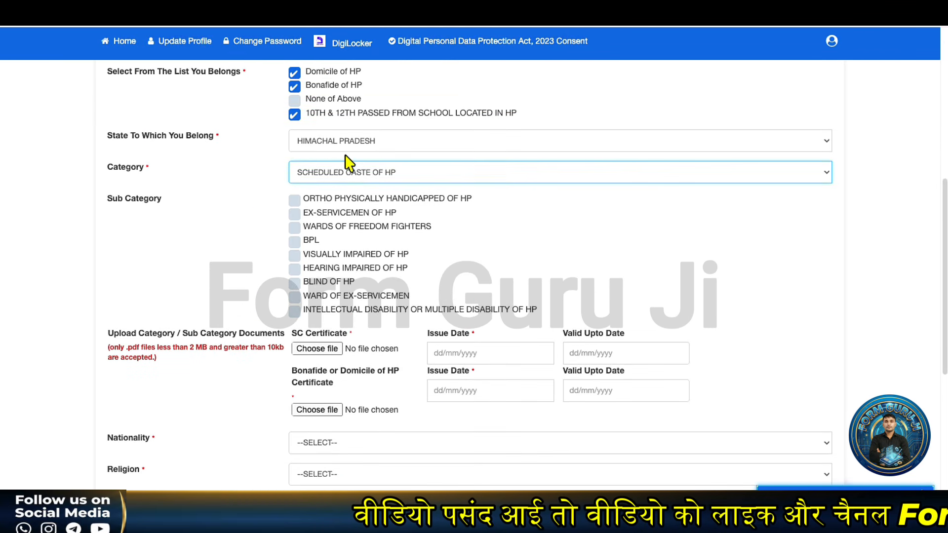
pyautogui.click(351, 176)
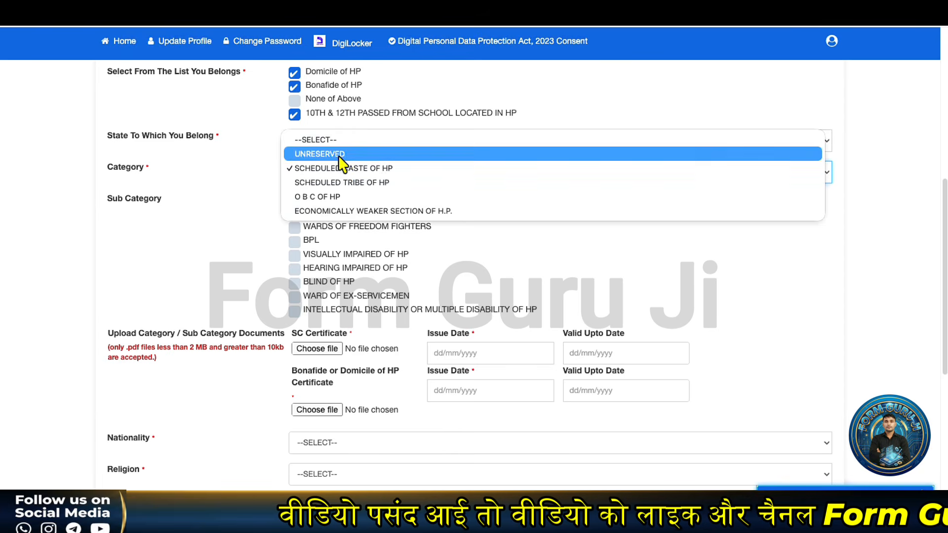
pyautogui.click(339, 169)
pyautogui.scroll(-4, 314, 351)
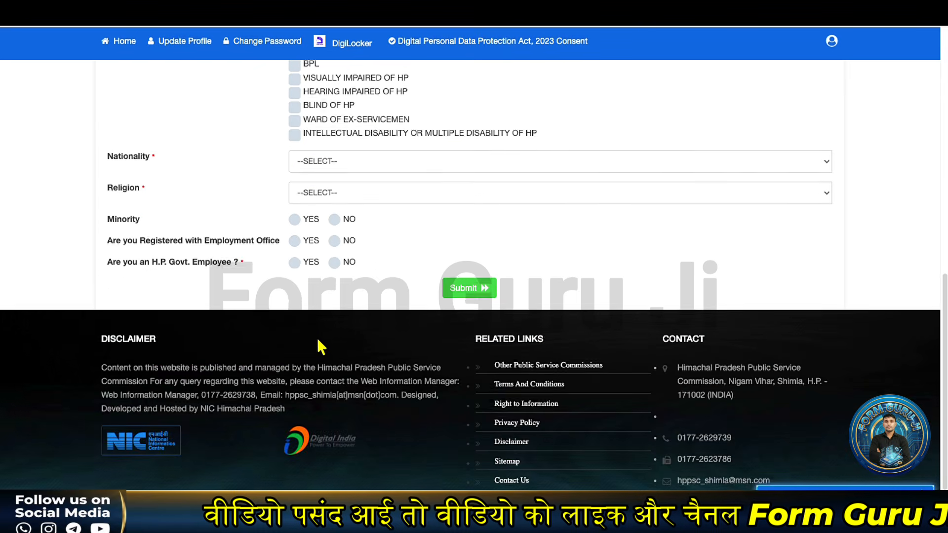
pyautogui.scroll(4, 315, 286)
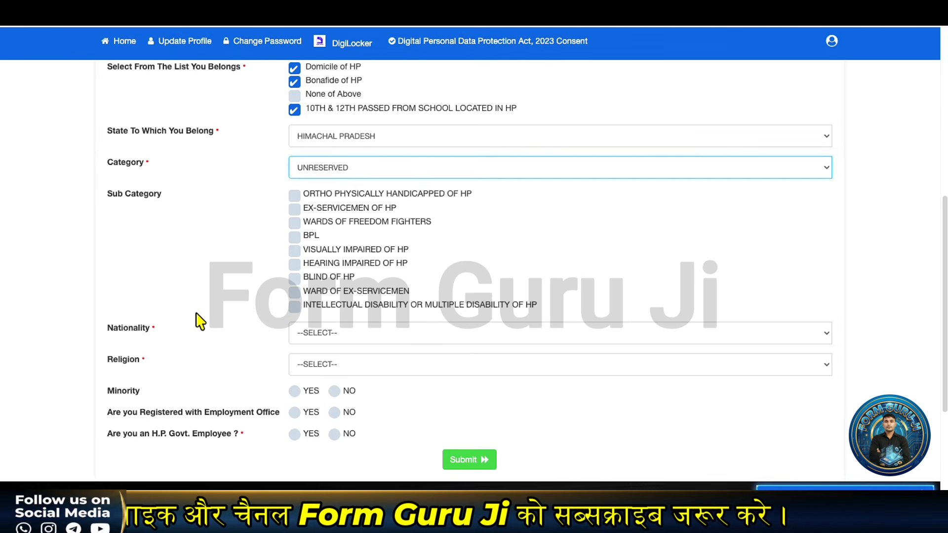
# - Set nationality to INDIAN and religion to HINDUISM
pyautogui.click(302, 335)
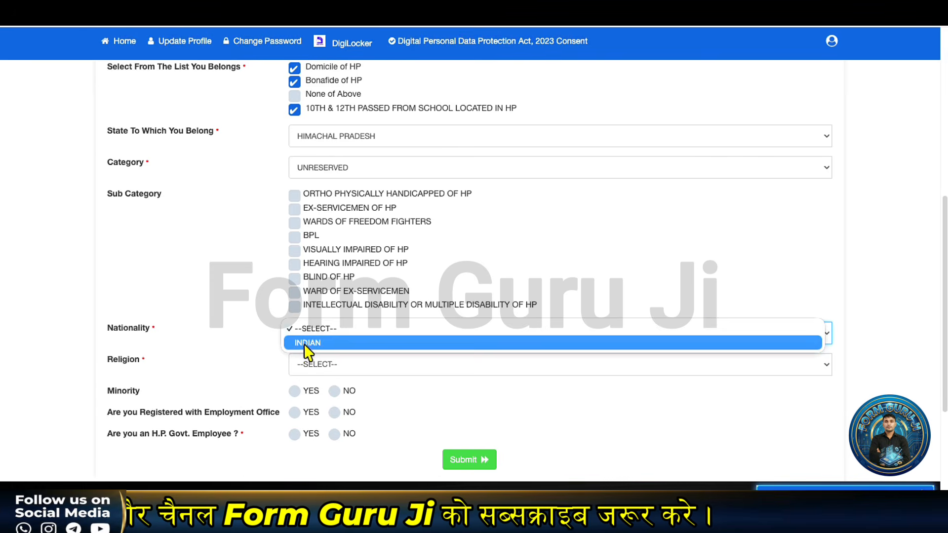
pyautogui.click(308, 344)
pyautogui.click(303, 369)
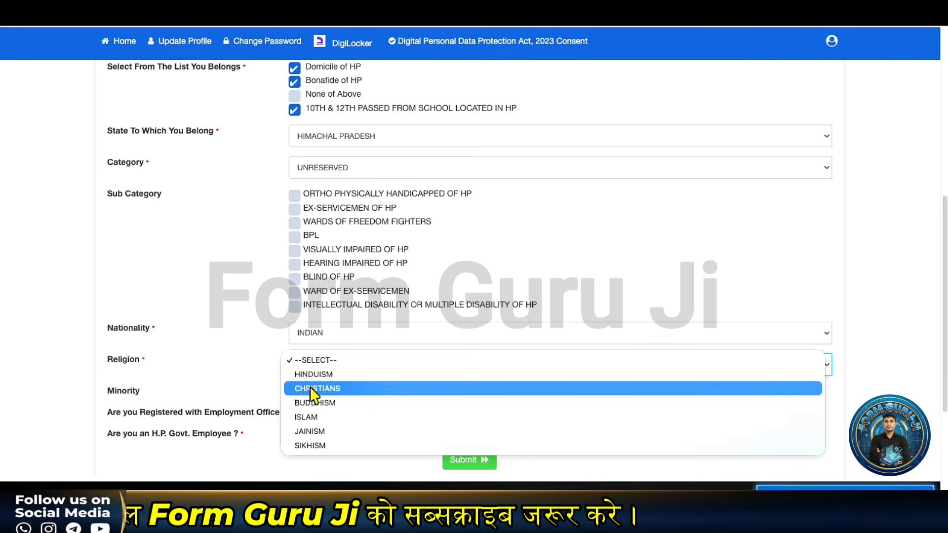
pyautogui.click(256, 369)
pyautogui.scroll(-1, 256, 369)
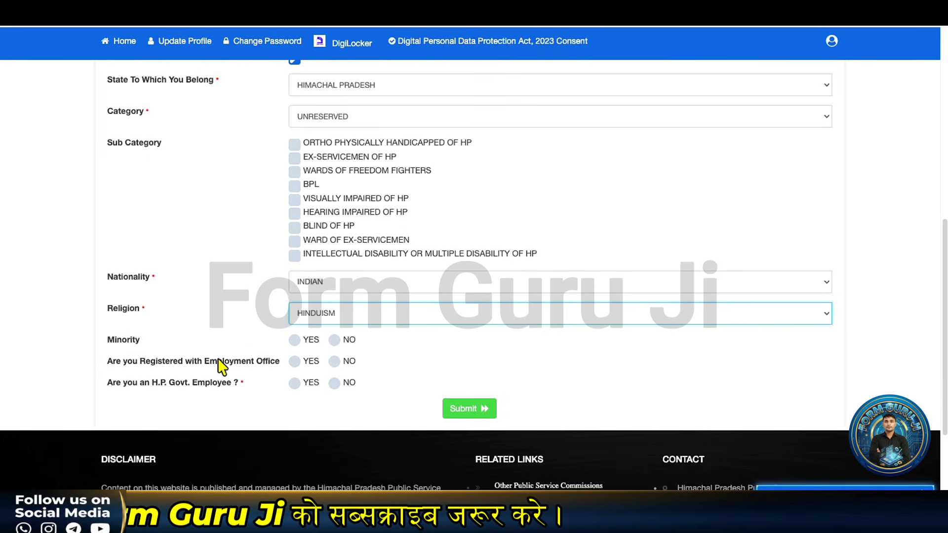
# - Answer Minority NO, Employment Office YES with registration number, and Govt. Employee NO
pyautogui.click(336, 341)
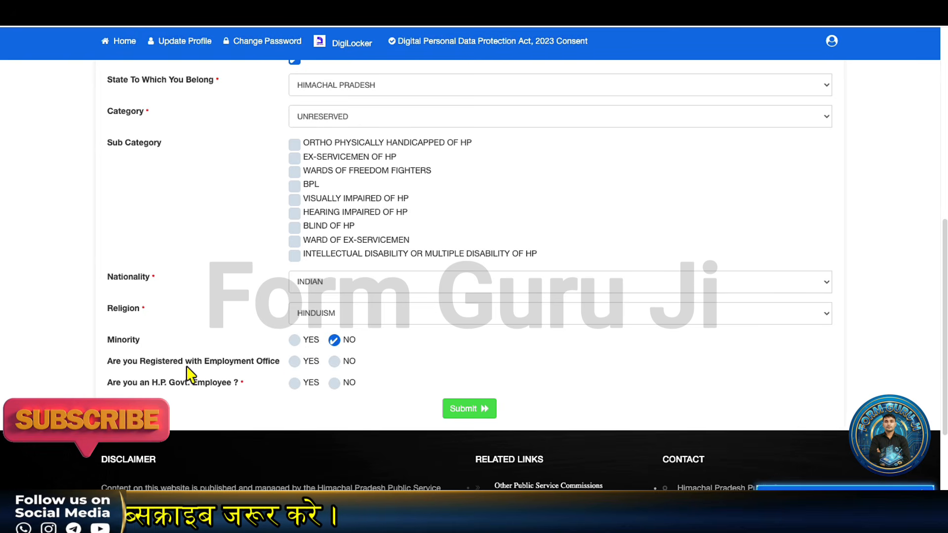
pyautogui.click(294, 361)
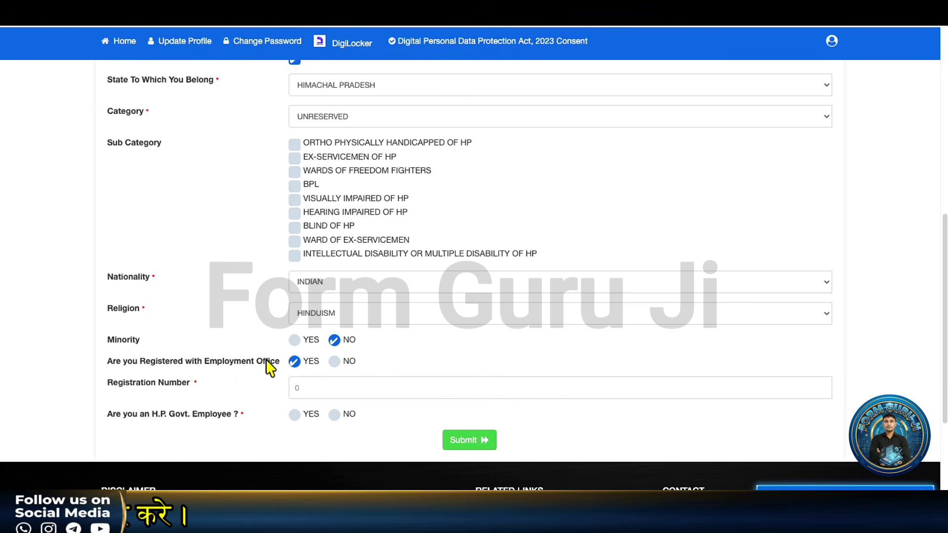
pyautogui.click(298, 381)
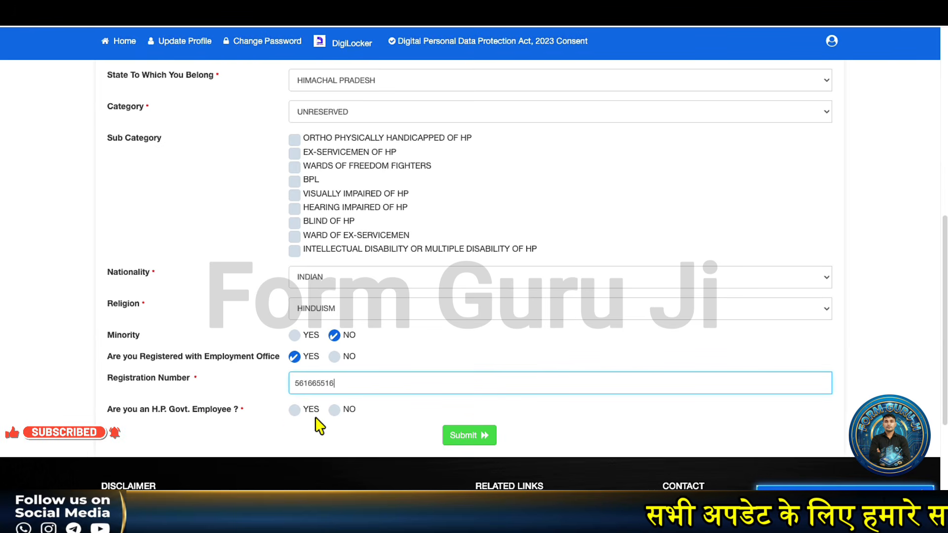
pyautogui.click(333, 409)
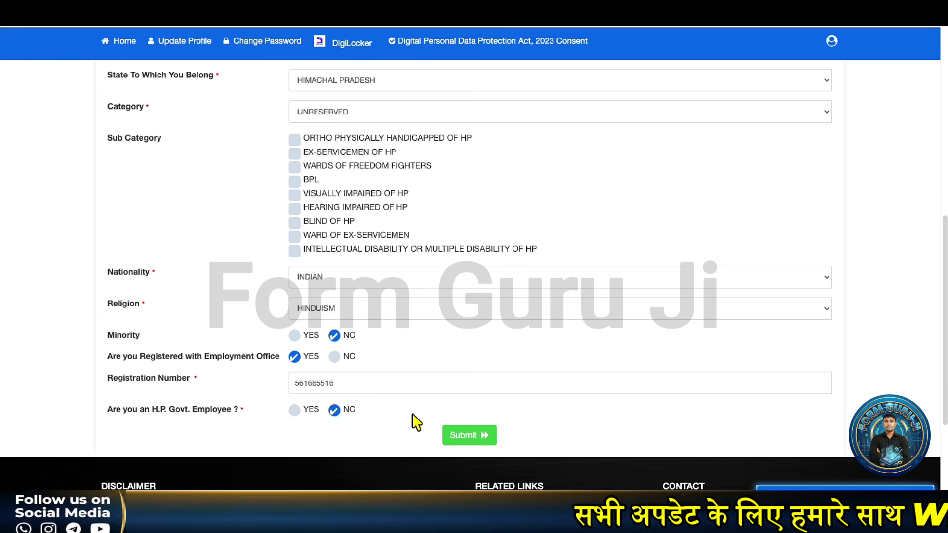
# - Submit the personal details for review, then save and confirm them
pyautogui.click(450, 436)
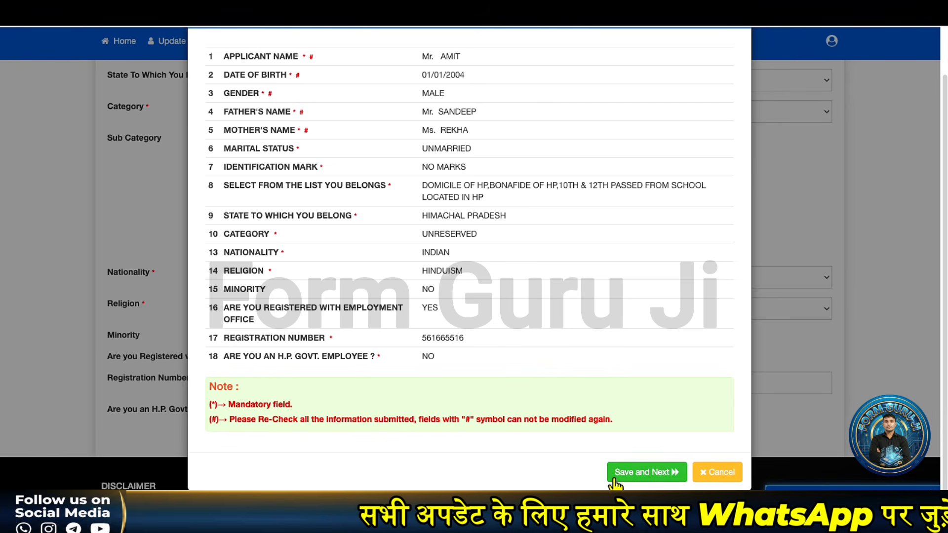
pyautogui.click(635, 473)
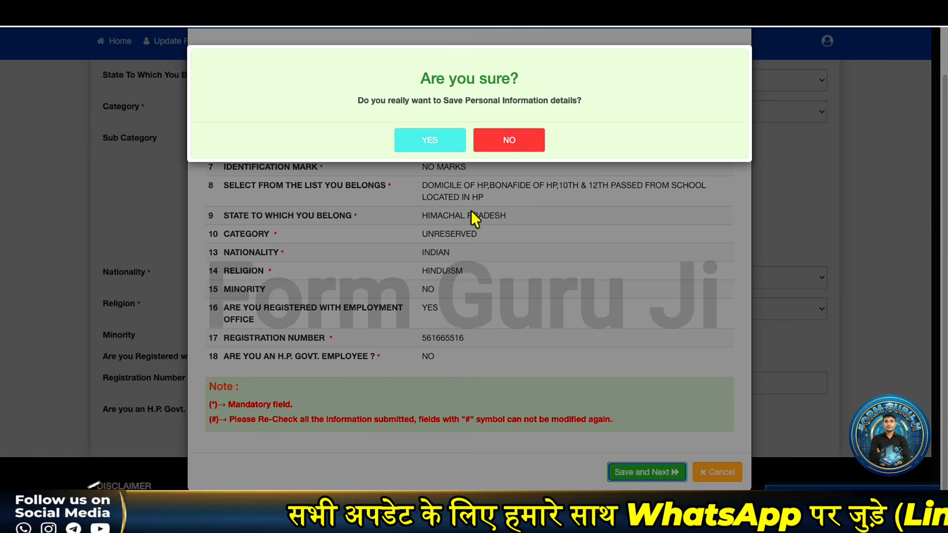
pyautogui.click(425, 138)
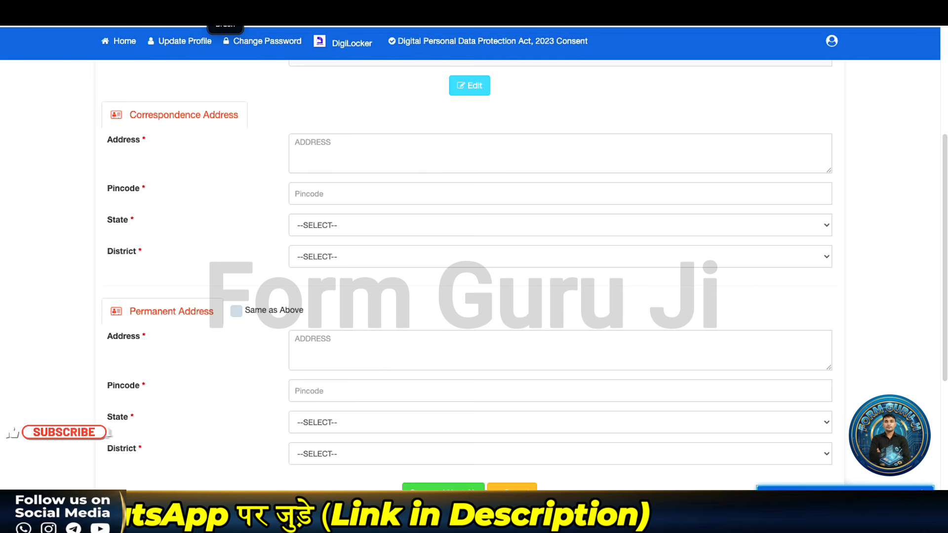
# - Scroll through the empty Correspondence and Permanent Address sections of Contact Information
pyautogui.moveTo(324, 150); pyautogui.dragTo(388, 143)
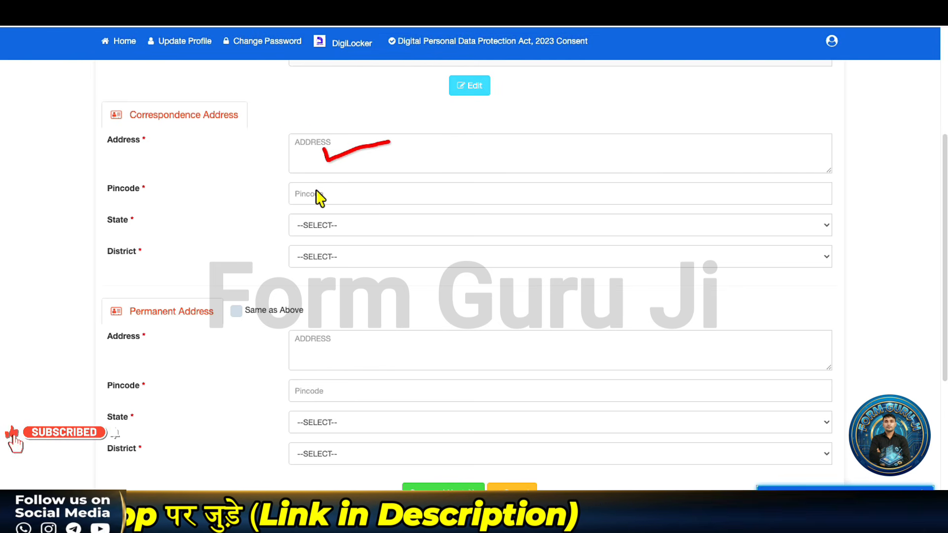
pyautogui.moveTo(316, 197); pyautogui.dragTo(379, 187)
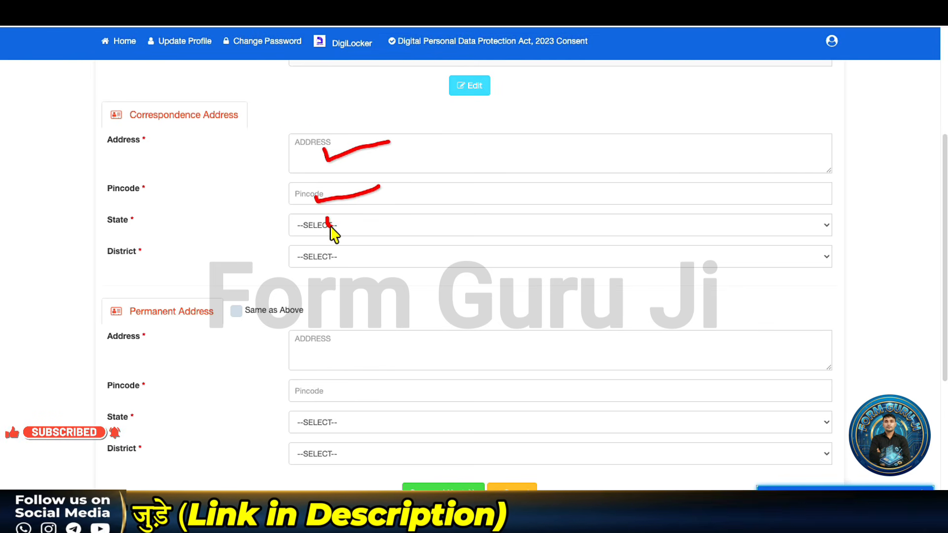
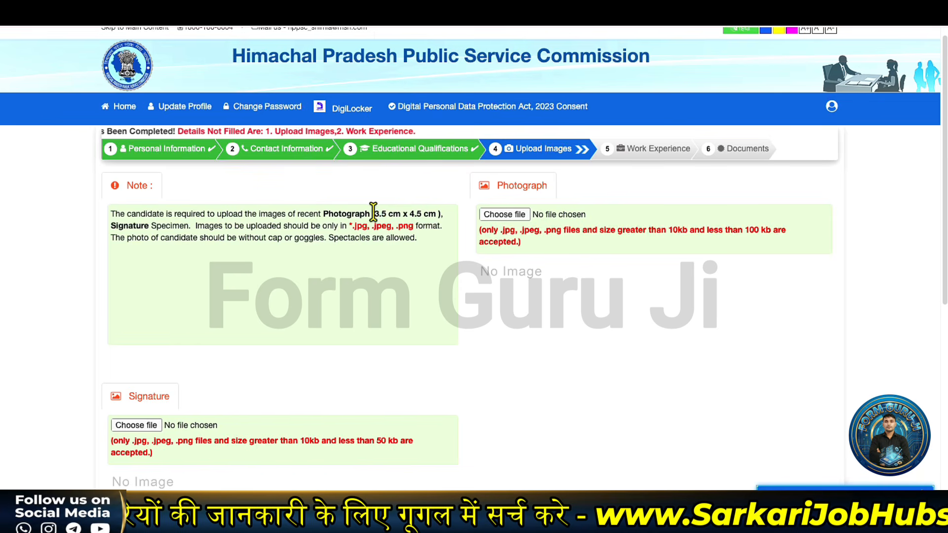
# - Attach photograph PHO.jpg (3.5 cm x 4.5 cm) and the signature image, and upload both
pyautogui.moveTo(374, 214); pyautogui.dragTo(441, 212)
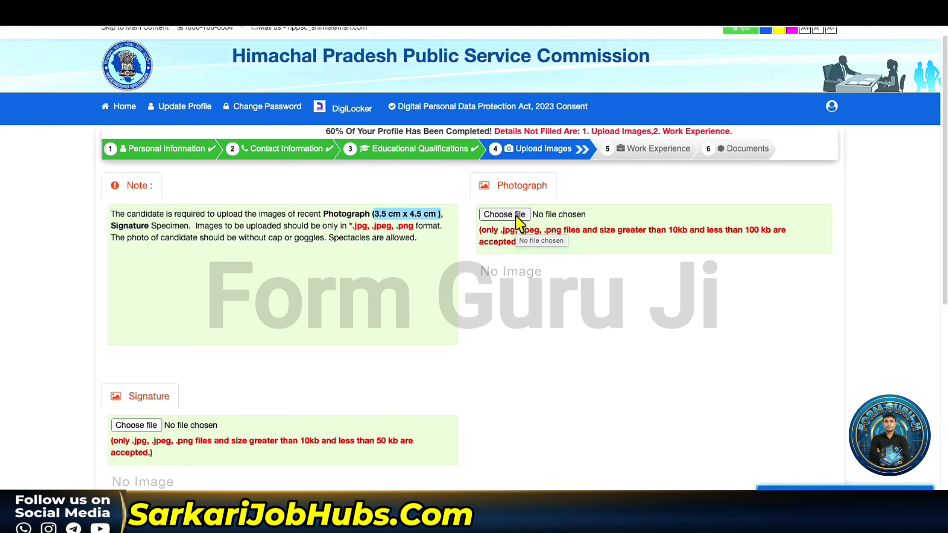
pyautogui.click(504, 214)
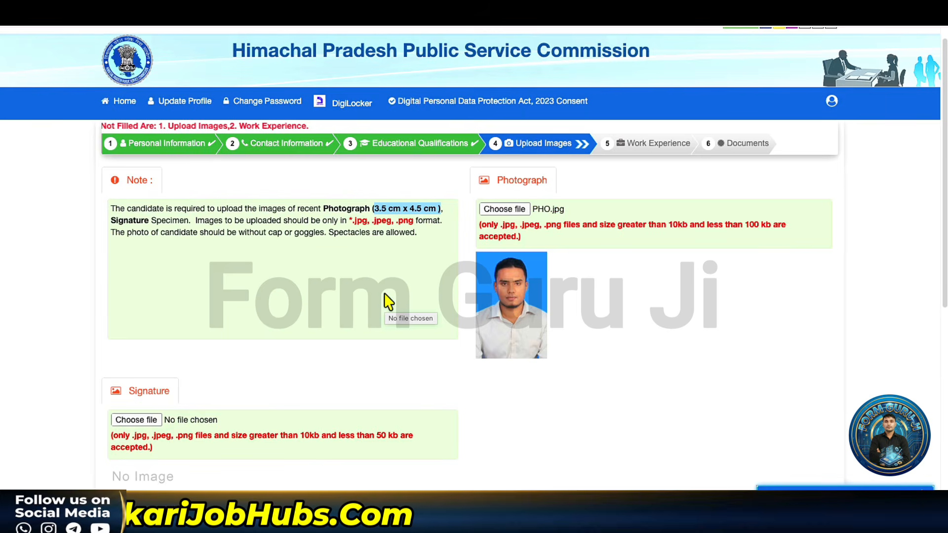
pyautogui.scroll(-6, 388, 302)
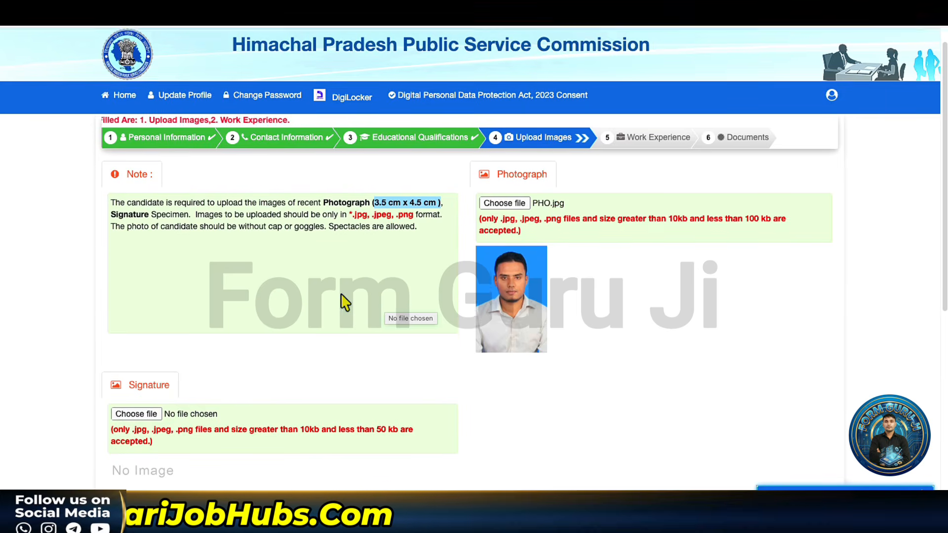
pyautogui.scroll(1, 200, 186)
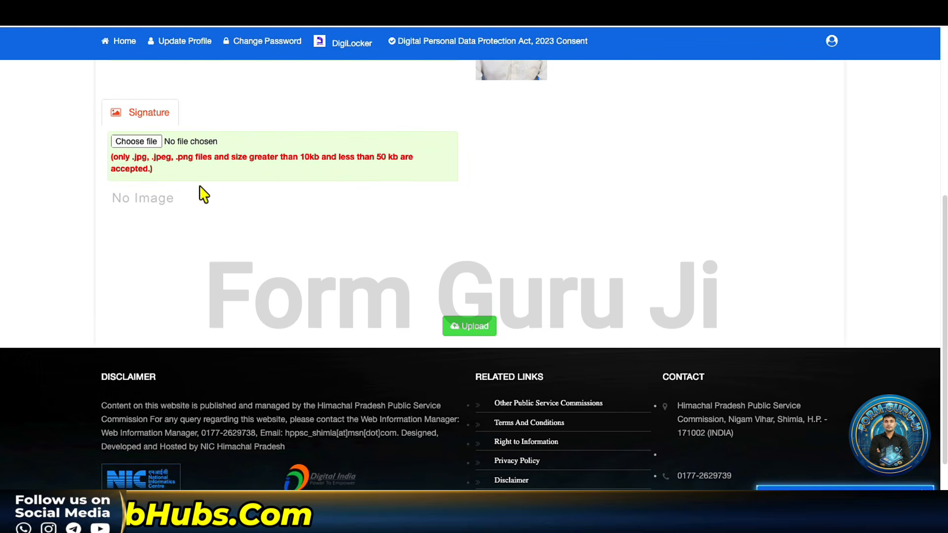
pyautogui.click(149, 142)
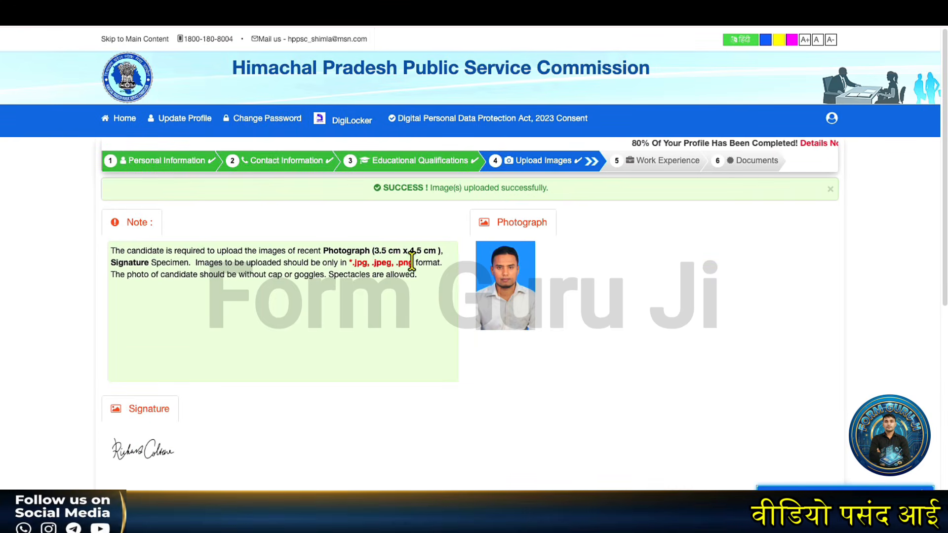
pyautogui.scroll(-5, 411, 262)
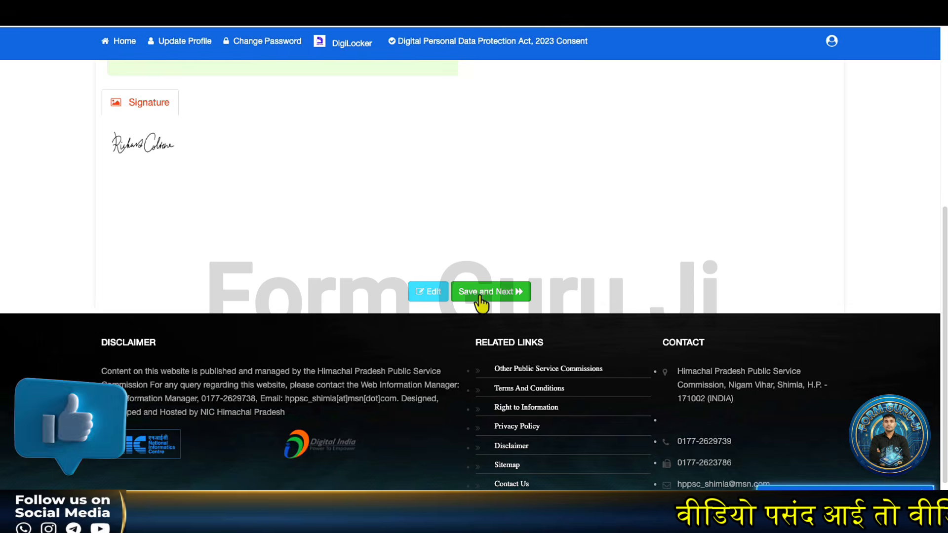
# - Save the images, answer NO for work experience, and save to reach Documents
pyautogui.click(479, 294)
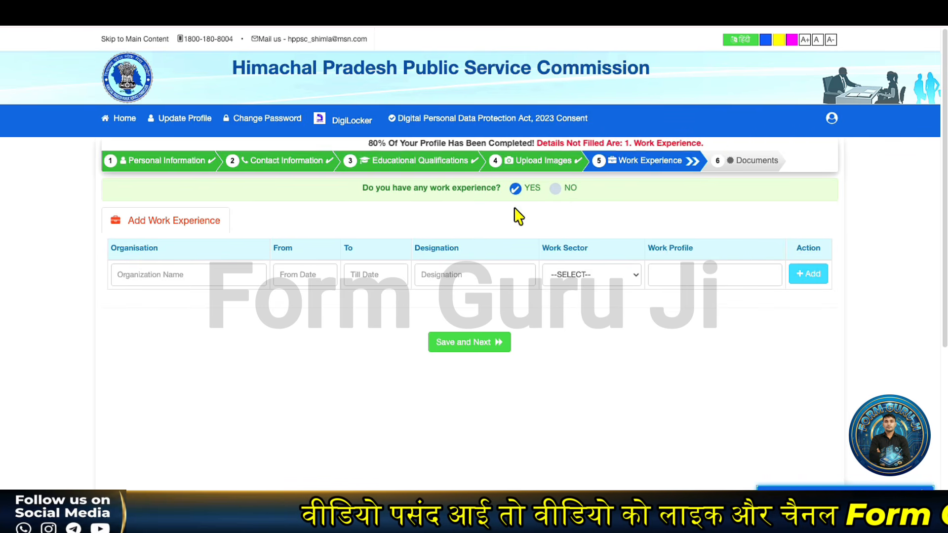
pyautogui.click(554, 192)
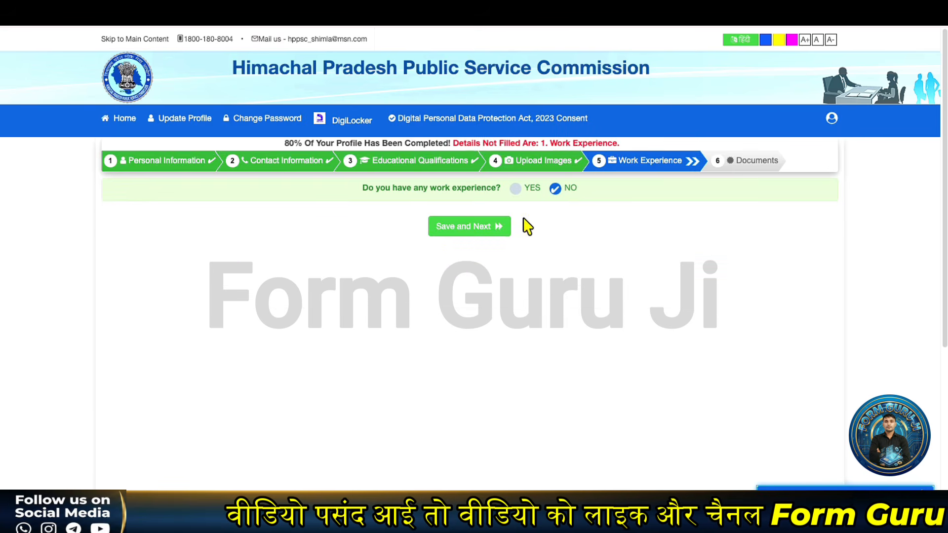
pyautogui.click(458, 232)
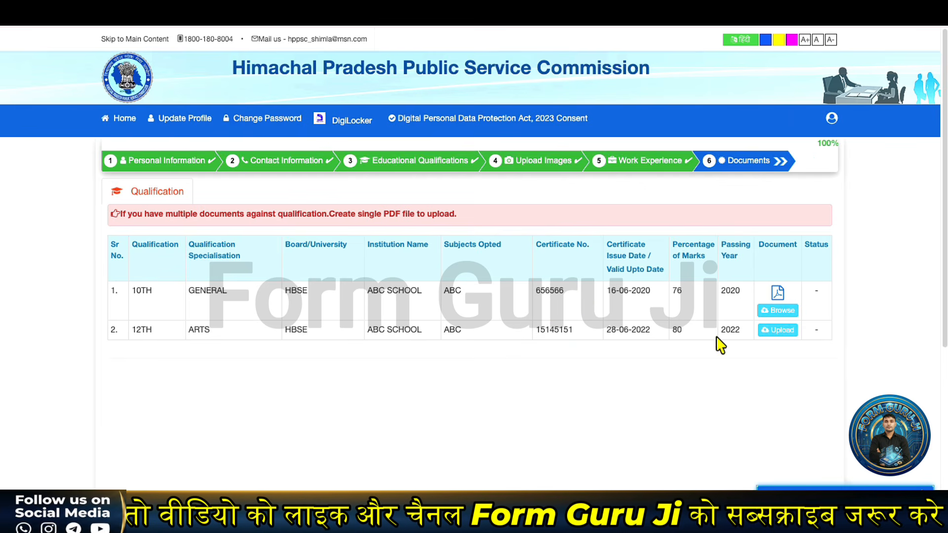
# - Attach a certificate PDF to the 12TH and 10TH qualification rows and save
pyautogui.click(780, 331)
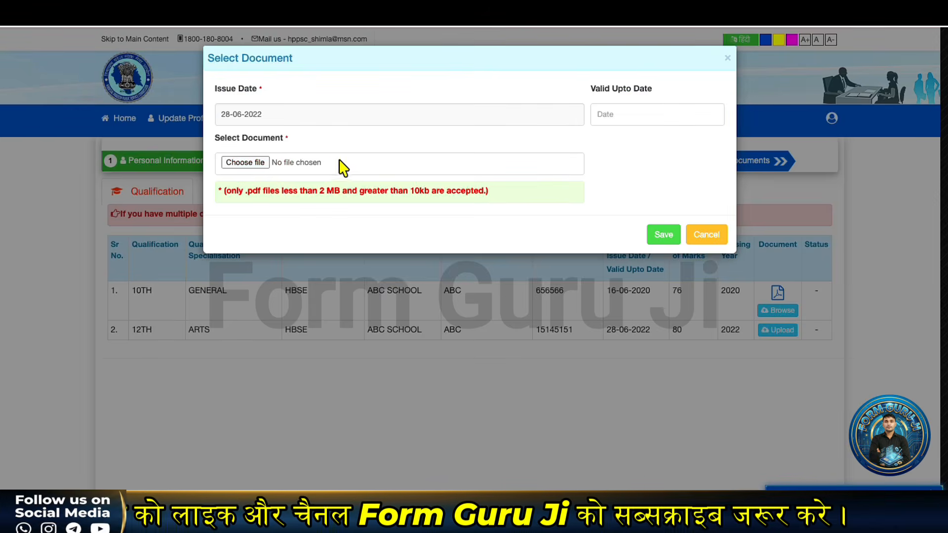
pyautogui.click(245, 162)
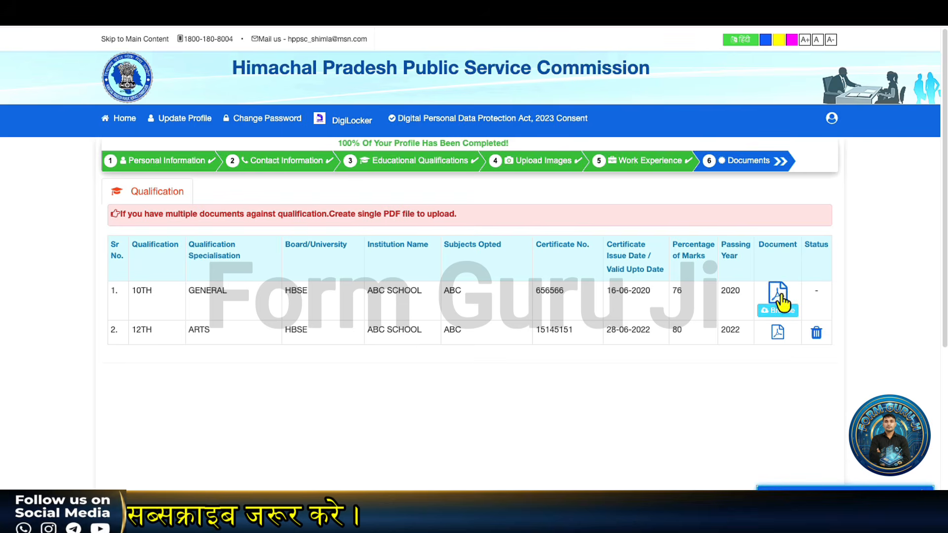
pyautogui.click(783, 311)
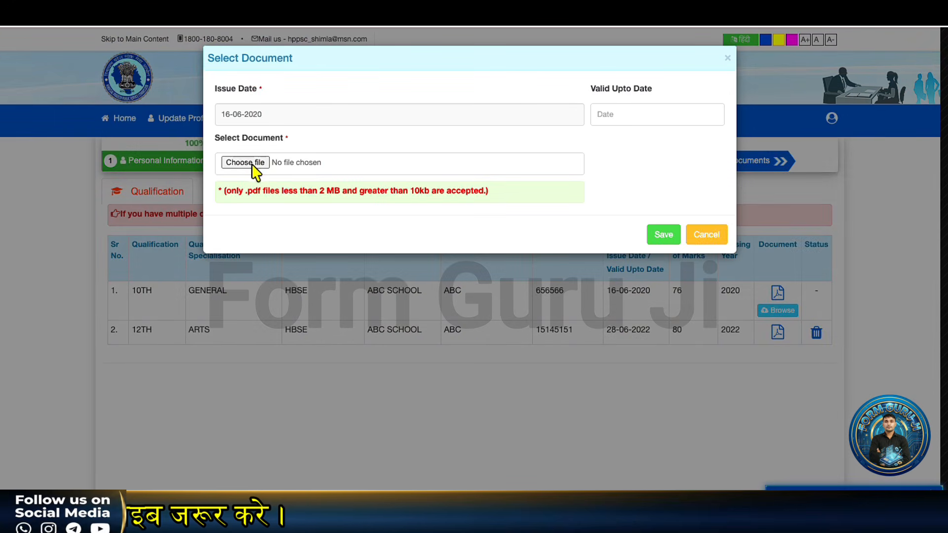
pyautogui.click(252, 166)
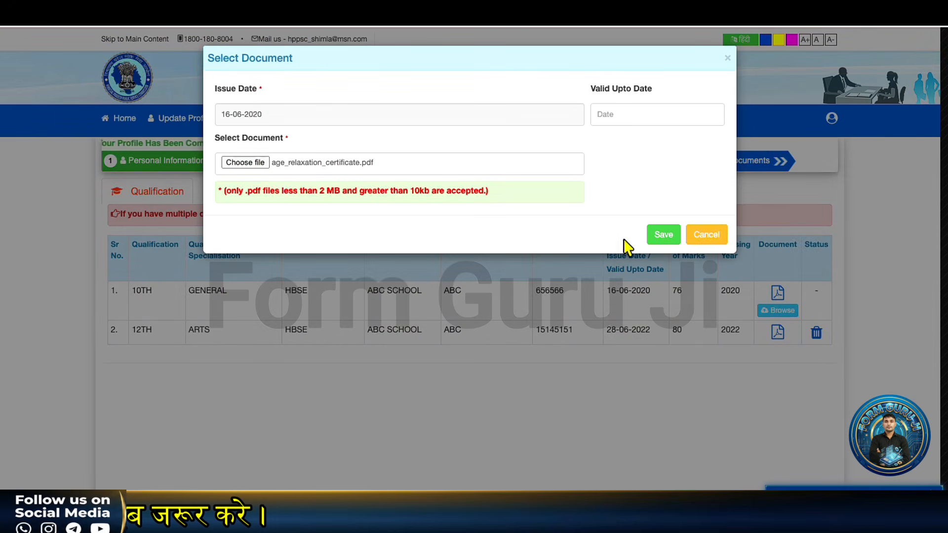
pyautogui.click(663, 235)
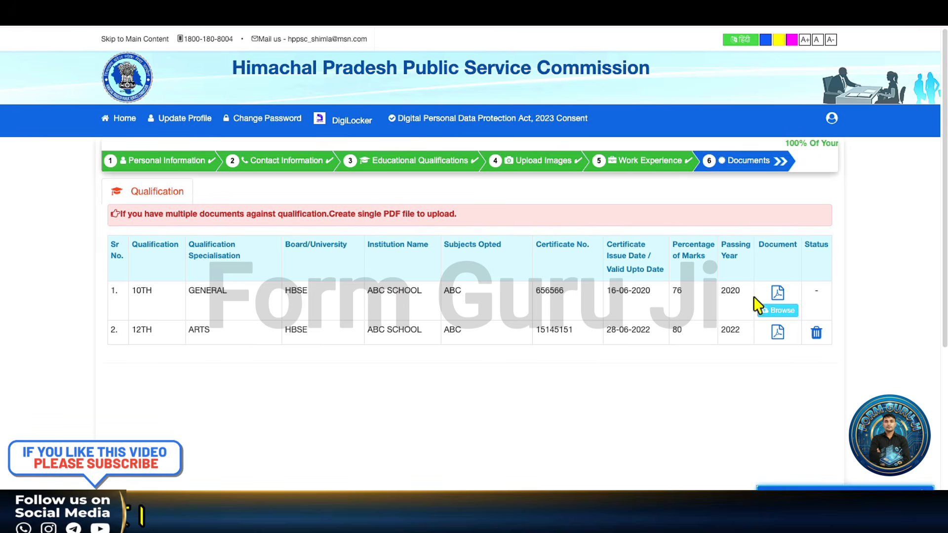
pyautogui.scroll(-2, 734, 309)
pyautogui.scroll(2, 649, 271)
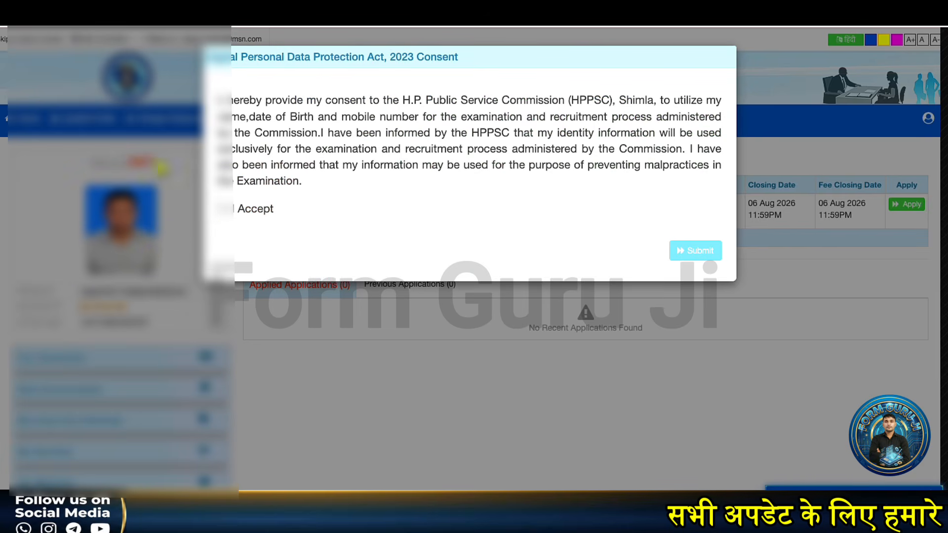
# - Tick I Accept on the DPDP Act 2023 consent, submit, confirm, and dismiss the success alert
pyautogui.click(222, 209)
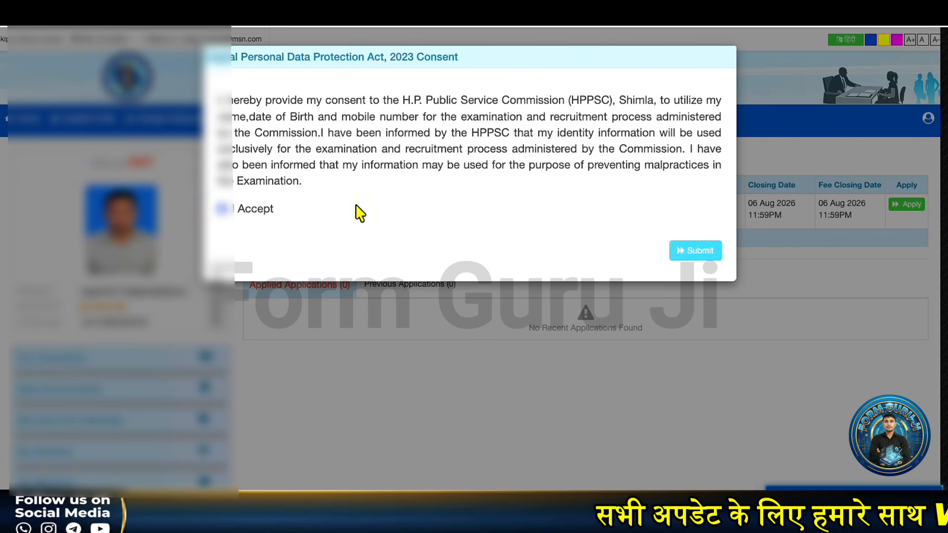
pyautogui.click(682, 252)
pyautogui.click(568, 91)
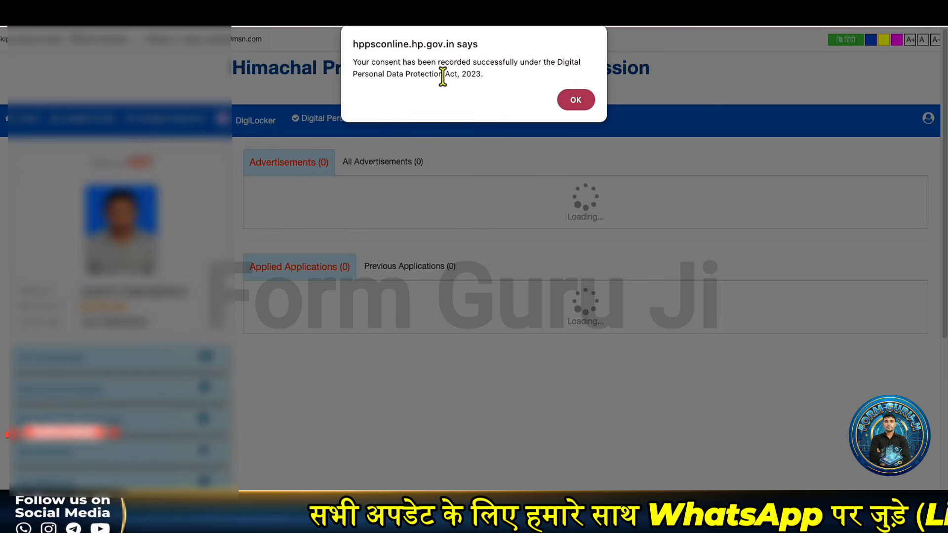
pyautogui.click(575, 100)
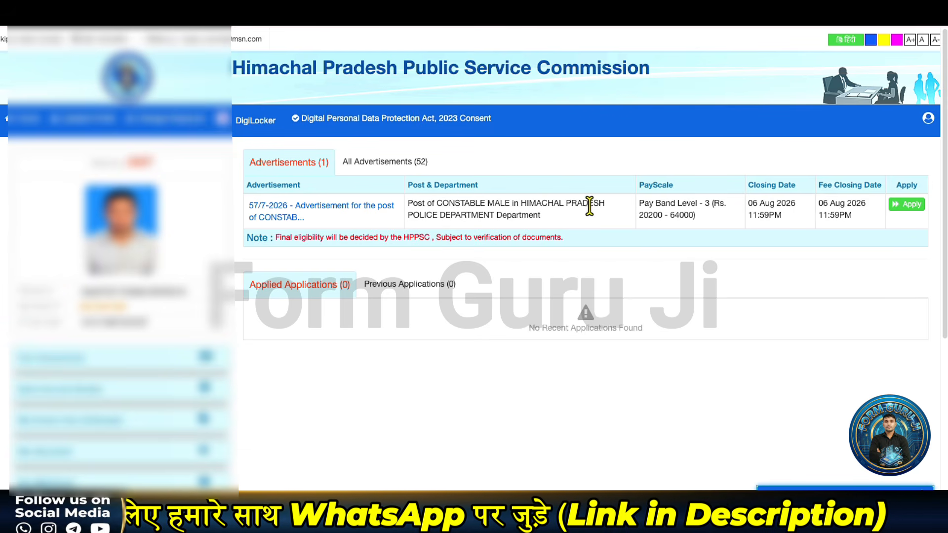
# - Apply for Constable Male and choose exam centres CHAMBA, BILASPUR and KULLU in order
pyautogui.click(905, 211)
pyautogui.click(443, 173)
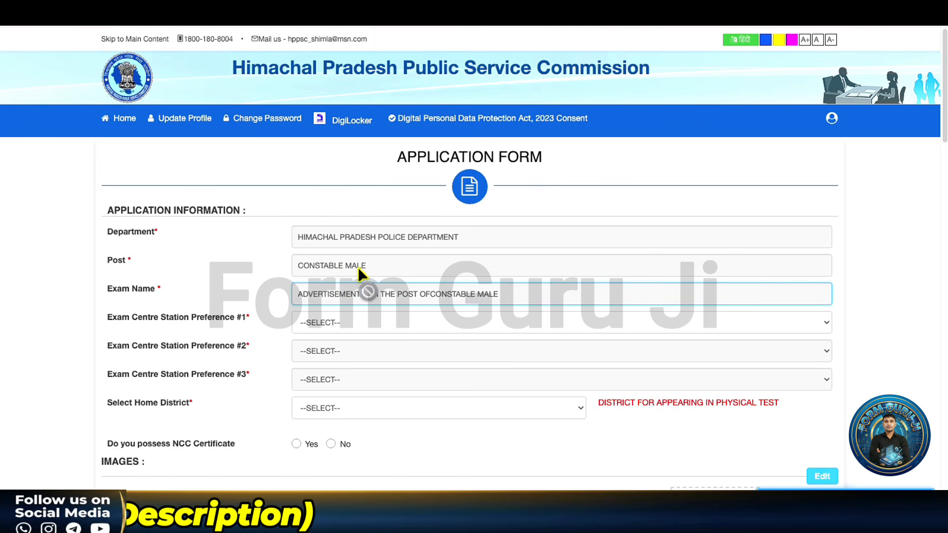
pyautogui.click(349, 325)
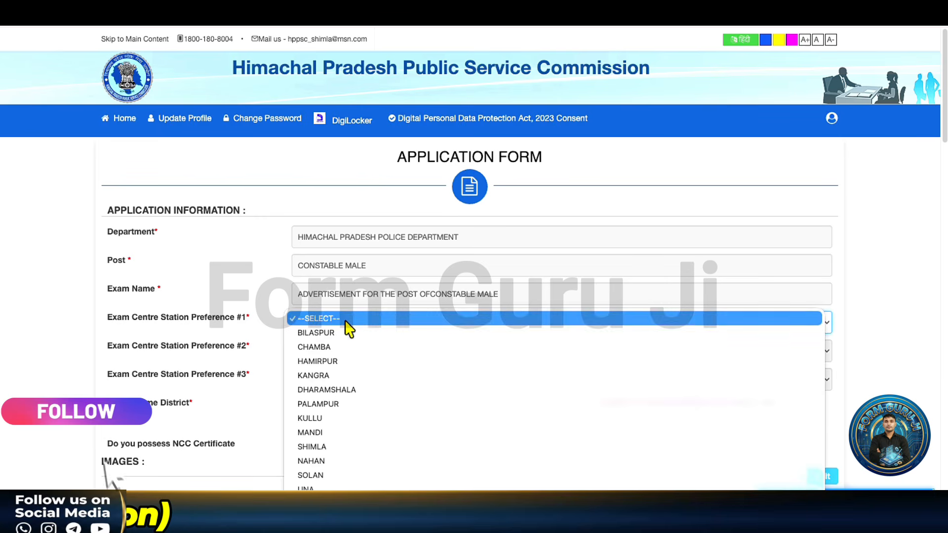
pyautogui.click(334, 348)
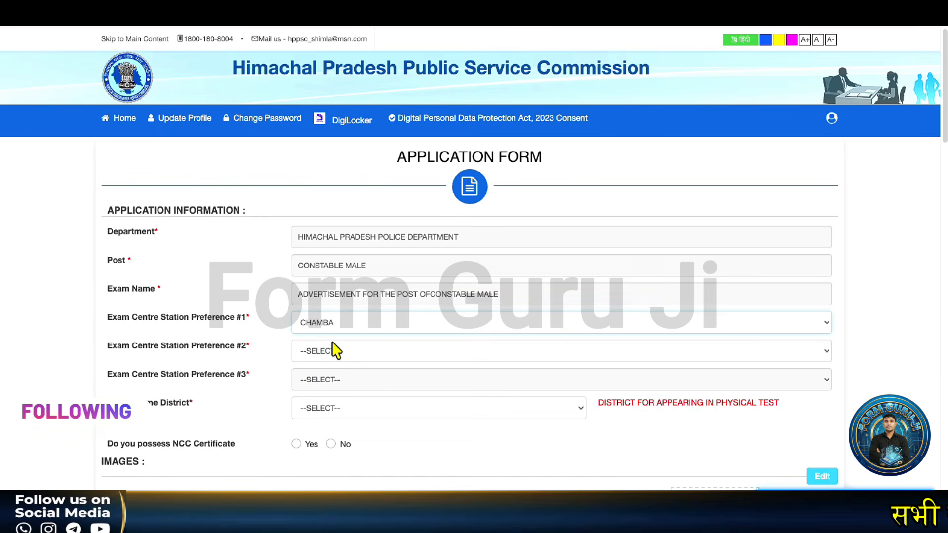
pyautogui.click(327, 354)
pyautogui.click(337, 383)
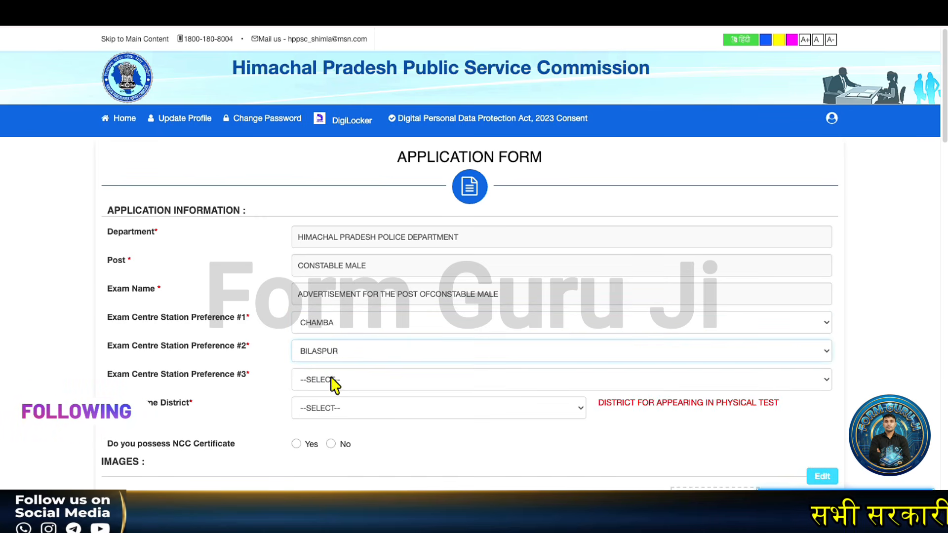
pyautogui.click(334, 384)
pyautogui.click(329, 446)
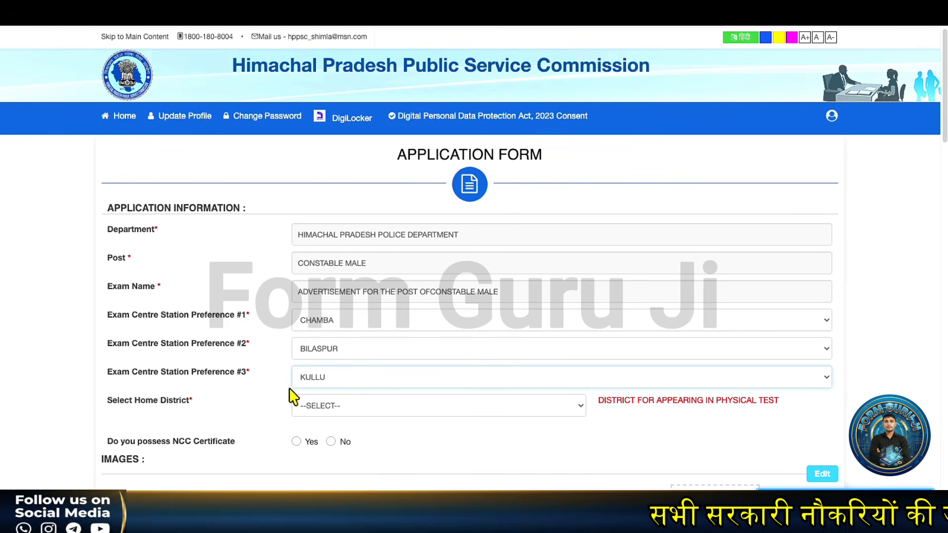
# - Set home district to HAMIRPUR and answer No for NCC certificate
pyautogui.click(313, 411)
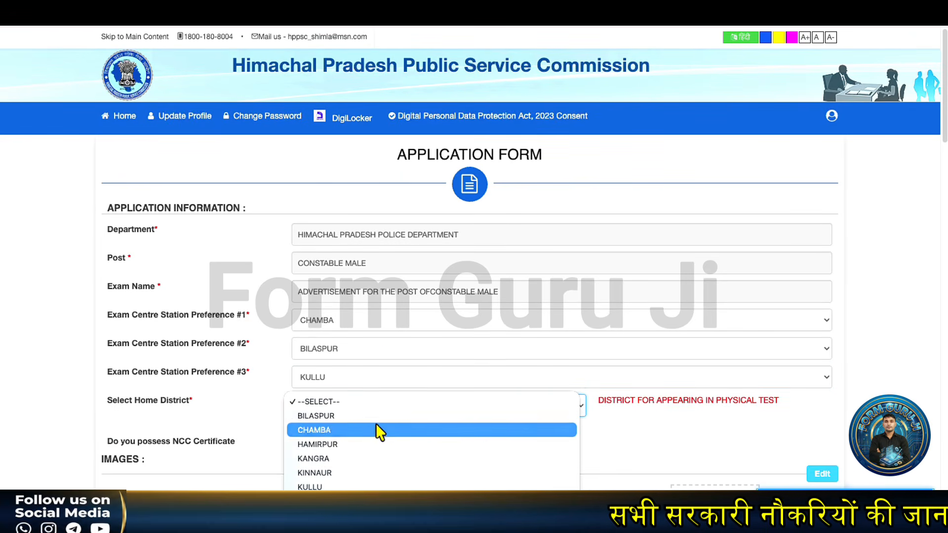
pyautogui.click(338, 443)
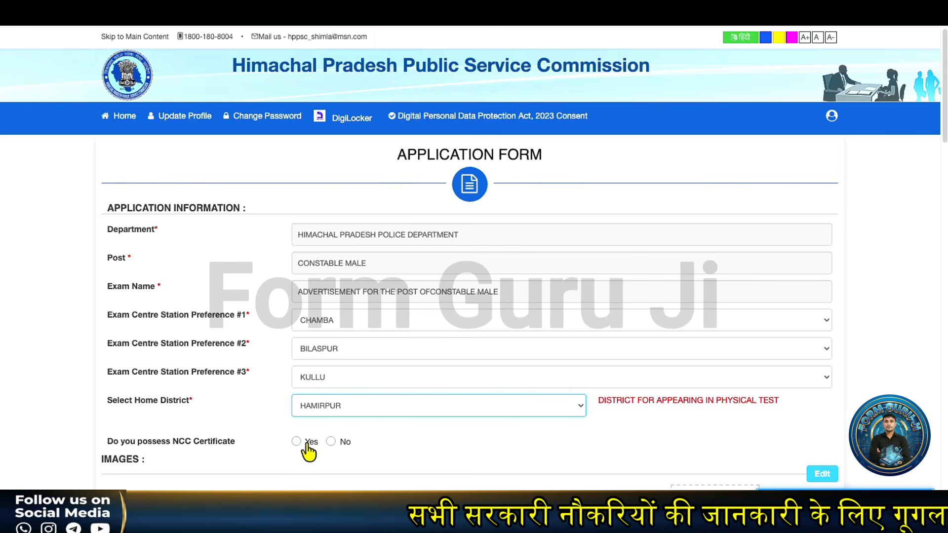
pyautogui.click(331, 441)
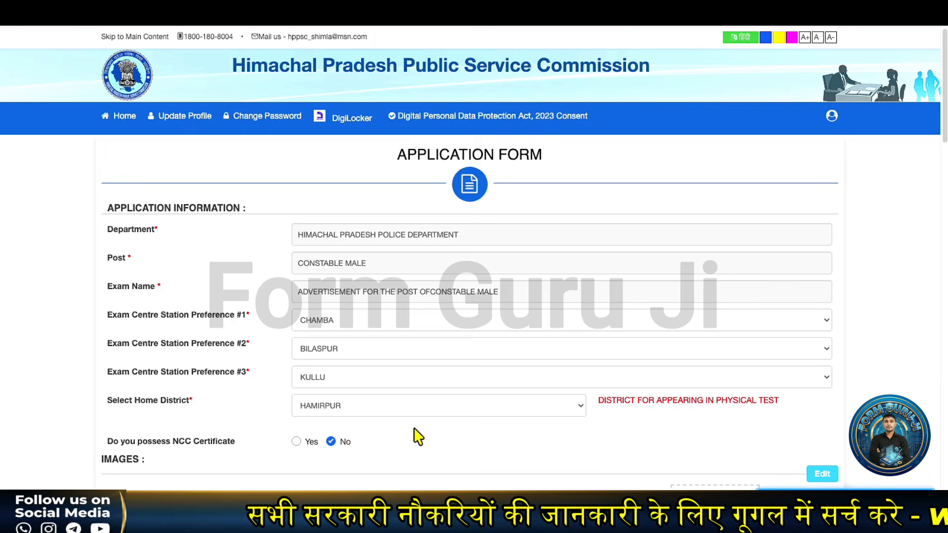
pyautogui.scroll(-3, 419, 436)
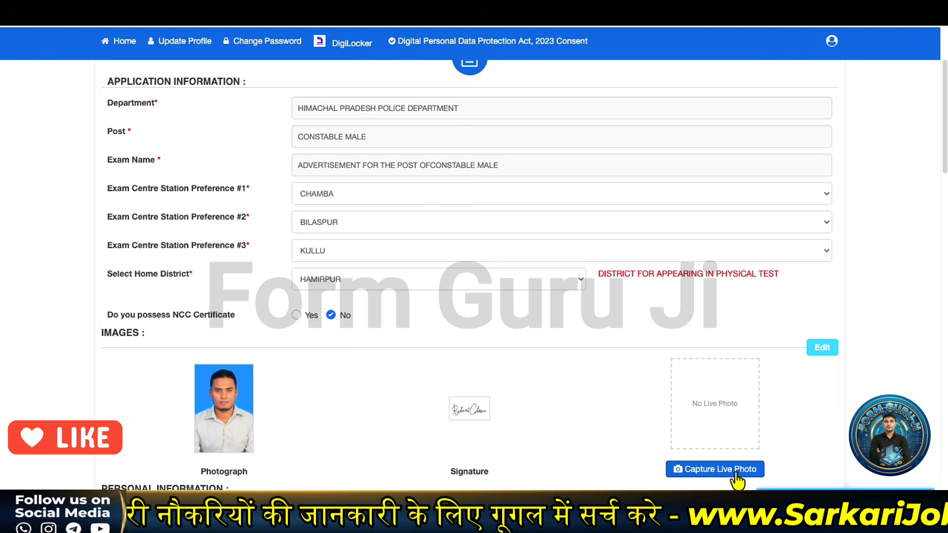
# - Attach the age relaxation certificate PDF under Additional Documents and tick the declaration
pyautogui.scroll(-20, 521, 340)
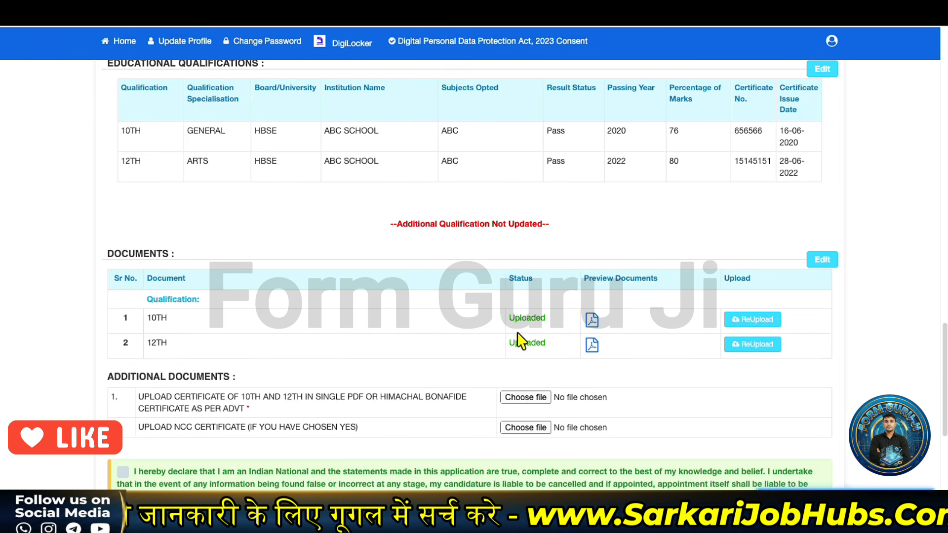
pyautogui.scroll(-1, 493, 348)
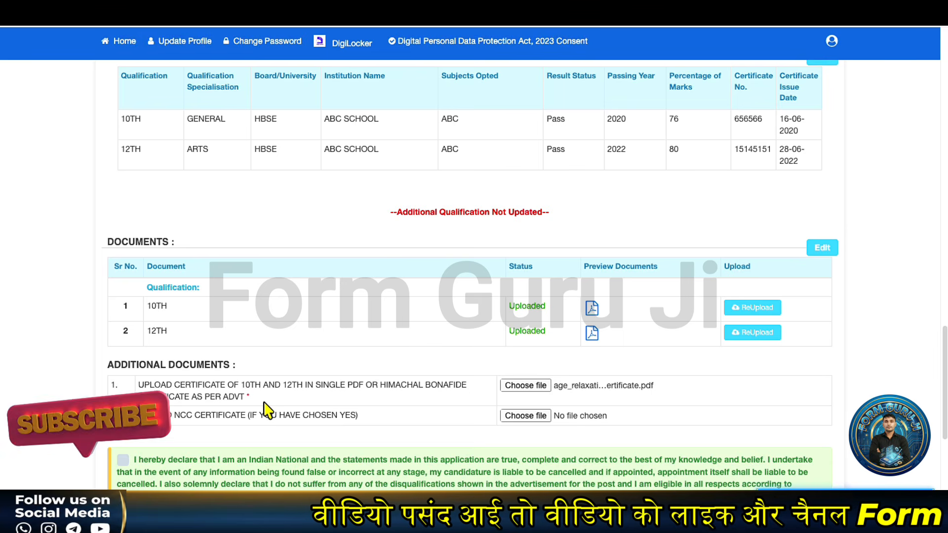
pyautogui.scroll(-1, 267, 412)
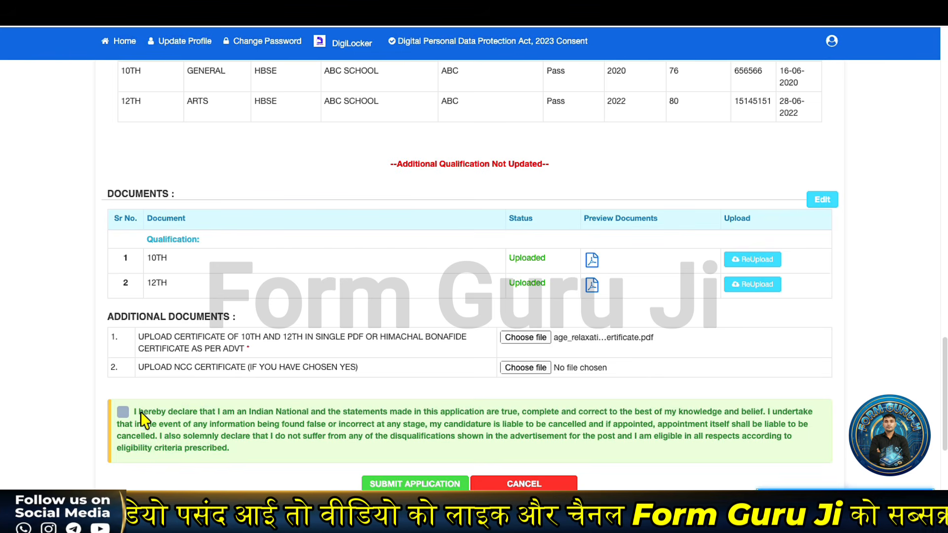
pyautogui.click(124, 413)
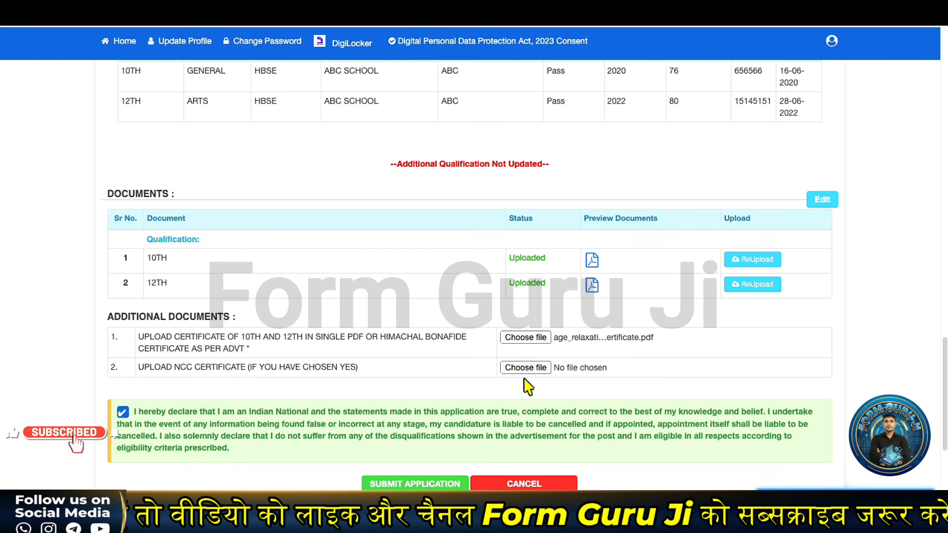
pyautogui.scroll(-1, 494, 382)
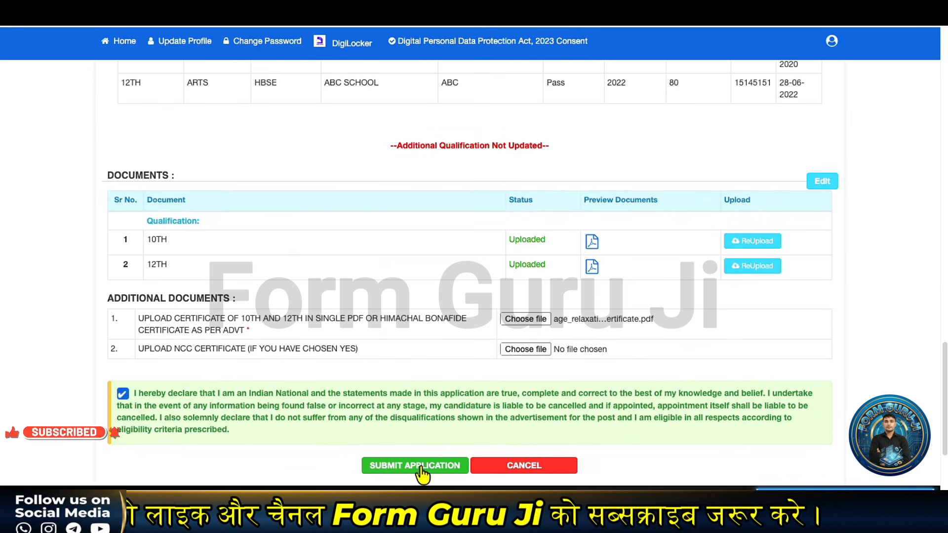
# - Submit the Constable Male application and confirm YES, reaching the ₹600 HIMKOSH fee page
pyautogui.click(422, 475)
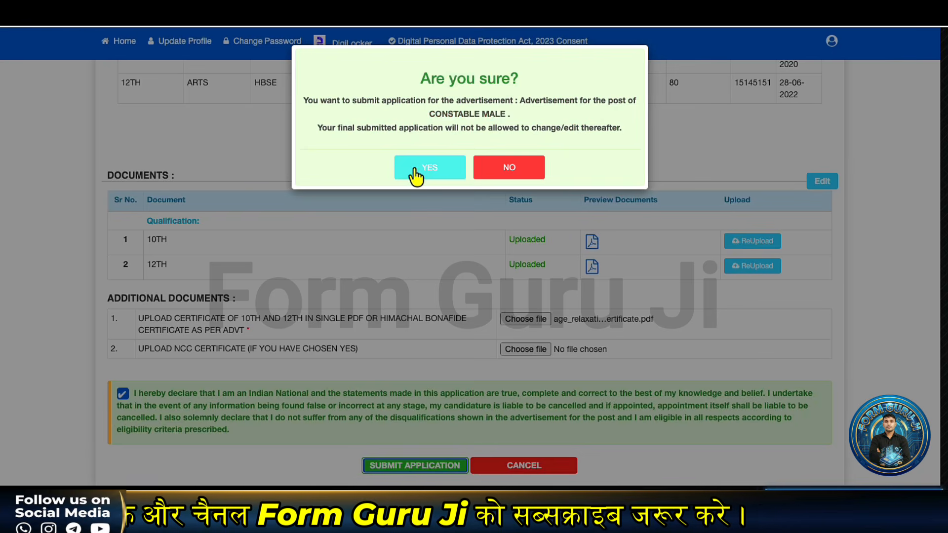
pyautogui.click(420, 177)
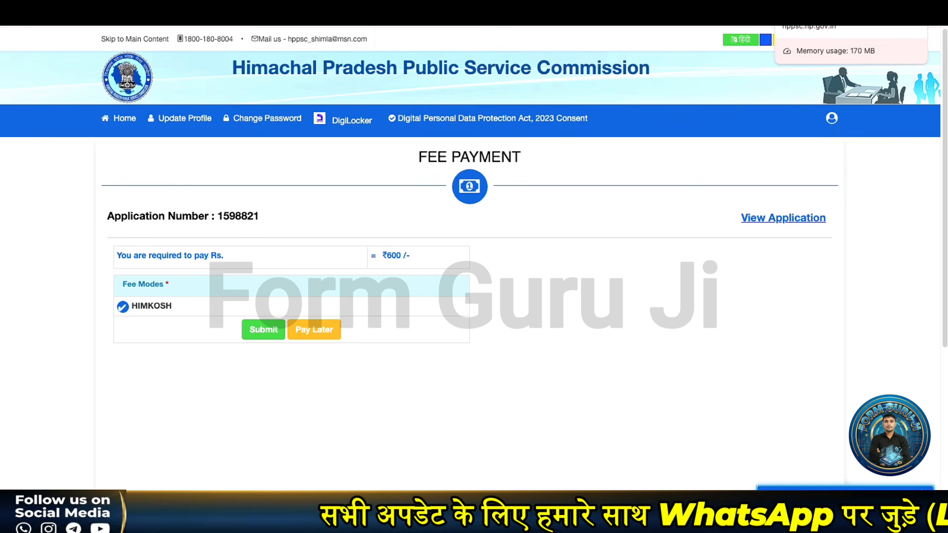
# - Return to the Sarkari Job Hubs HP Police Constable Recruitment 2026 post, scrolled to its title
pyautogui.click(784, 6)
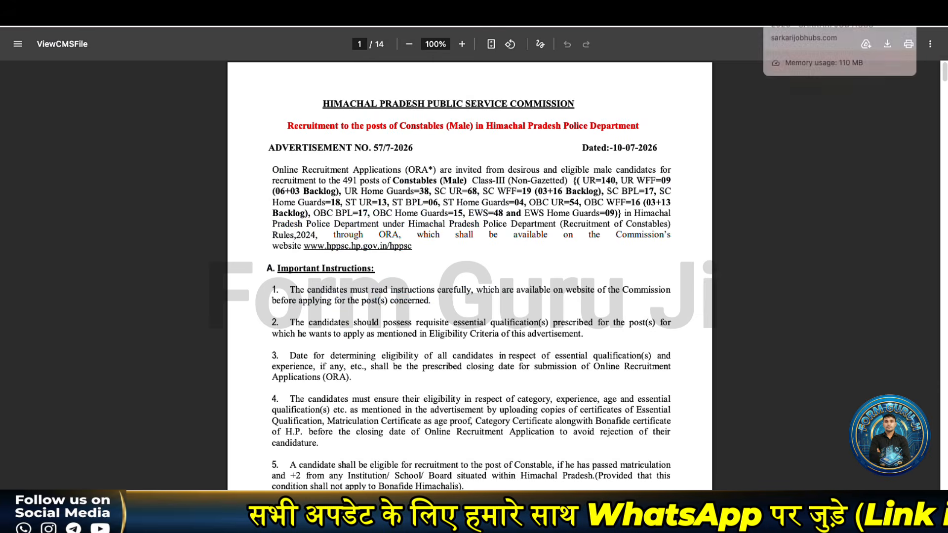
pyautogui.click(772, 6)
pyautogui.scroll(15, 430, 268)
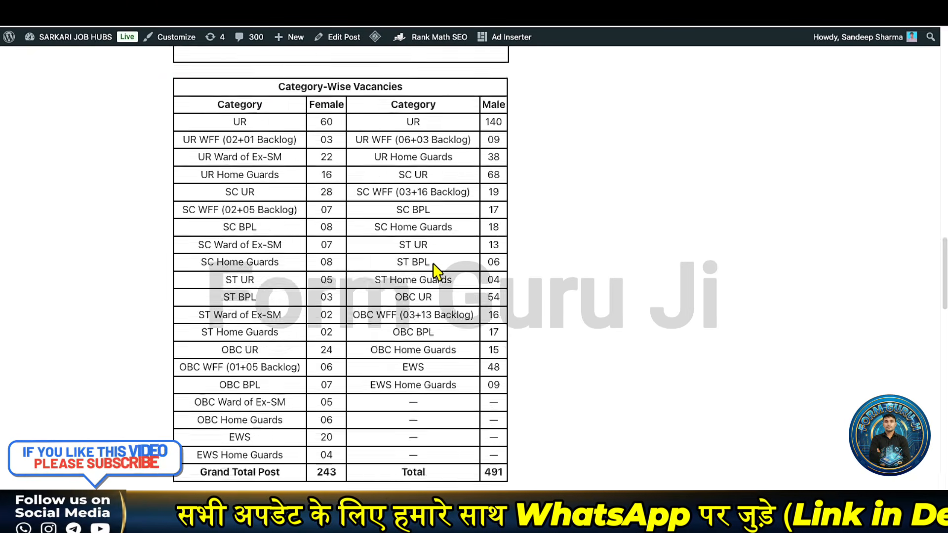
pyautogui.scroll(5, 434, 270)
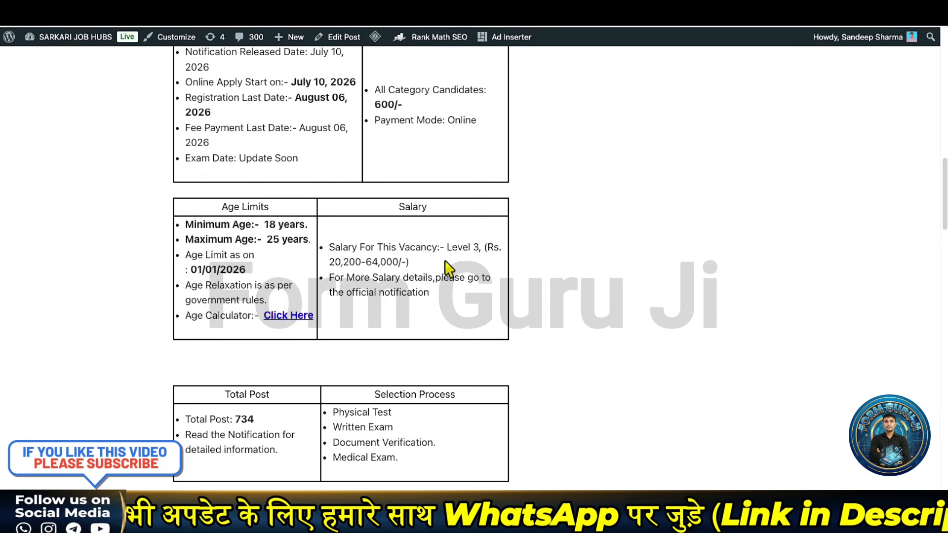
pyautogui.scroll(4, 451, 260)
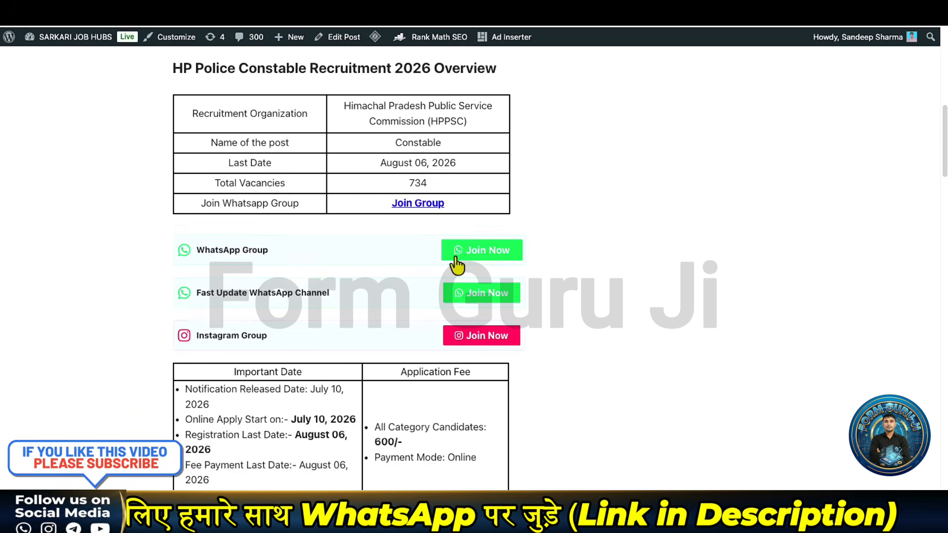
pyautogui.scroll(3, 453, 257)
pyautogui.scroll(5, 457, 265)
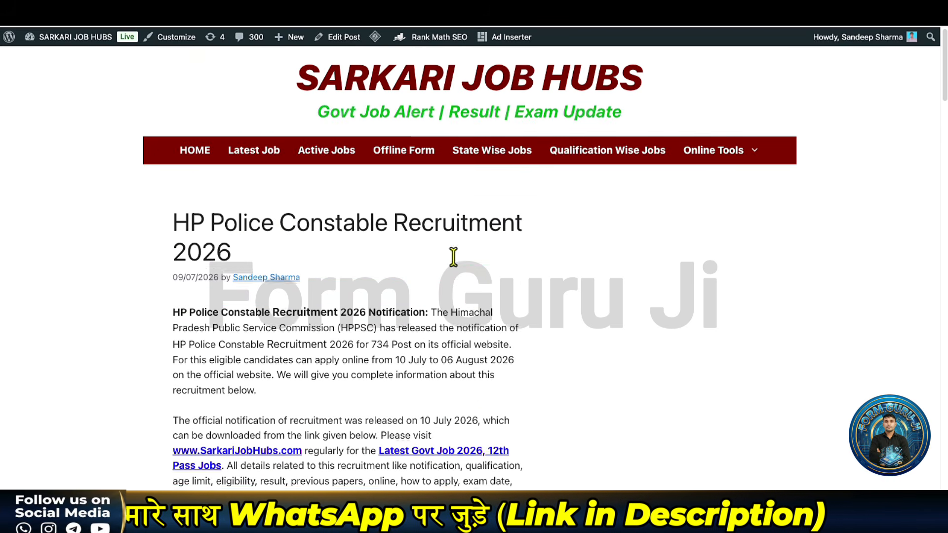